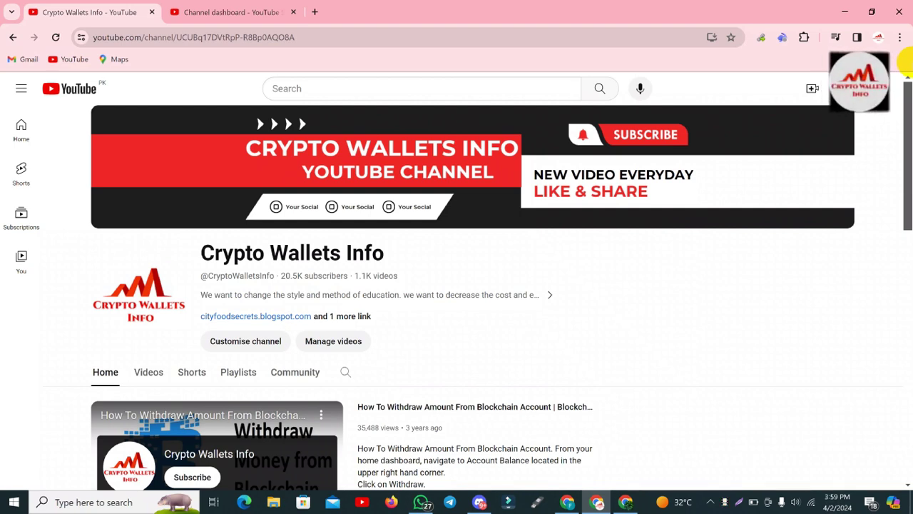
# Highlight 'Wallets Info' in the channel title, then scroll the Home tab down and back up
pyautogui.moveTo(390, 254); pyautogui.dragTo(273, 252)
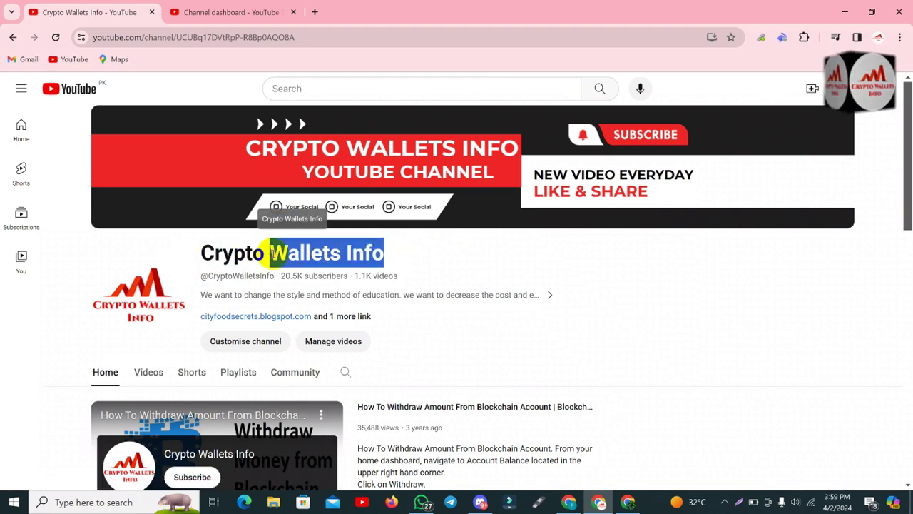
pyautogui.moveTo(907, 114); pyautogui.dragTo(905, 372)
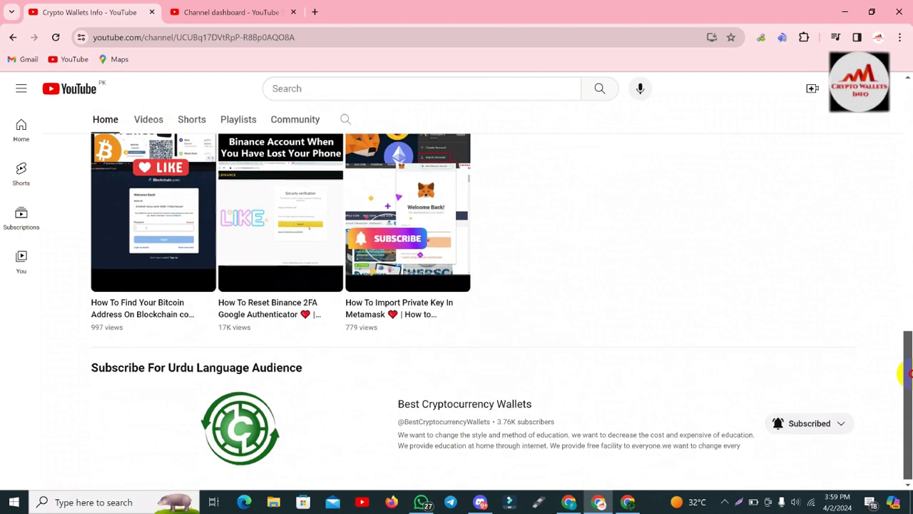
pyautogui.moveTo(904, 373); pyautogui.dragTo(900, 191)
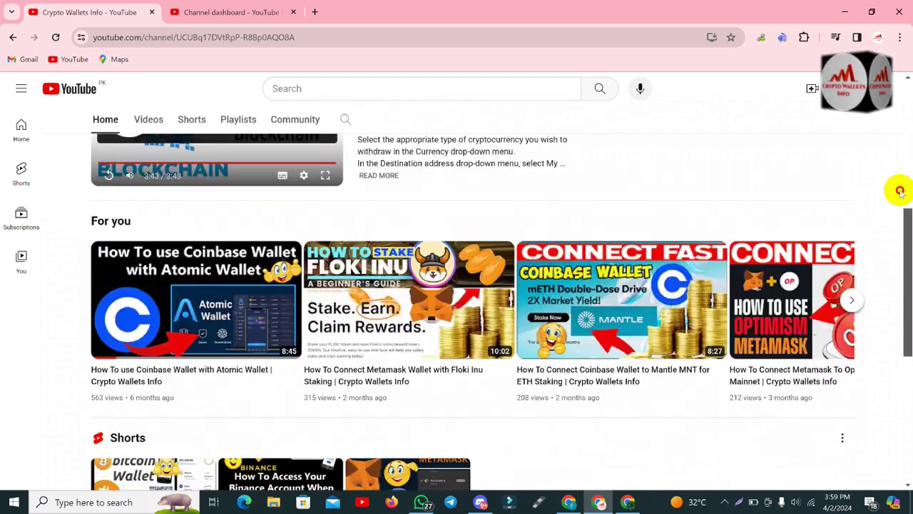
pyautogui.click(900, 191)
# Open the channel's Videos tab and scroll the uploads grid before returning to the top
pyautogui.click(141, 375)
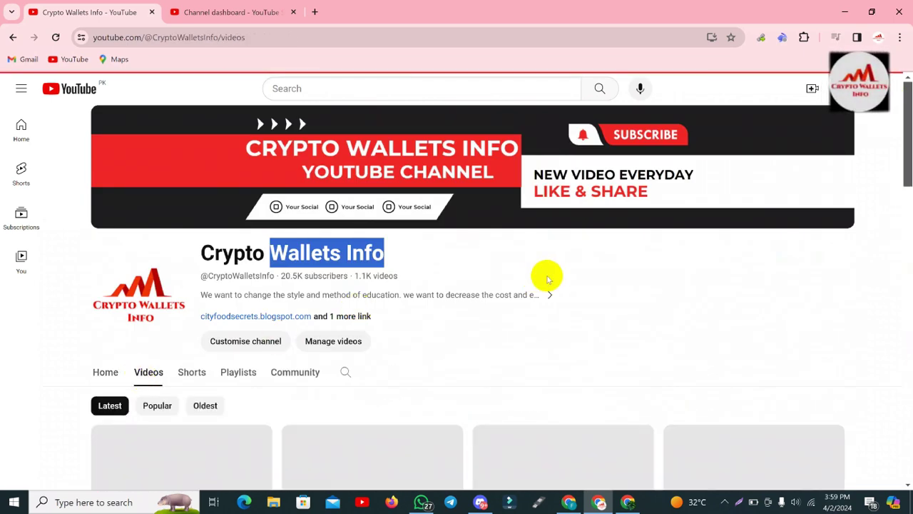
pyautogui.moveTo(904, 140); pyautogui.dragTo(908, 202)
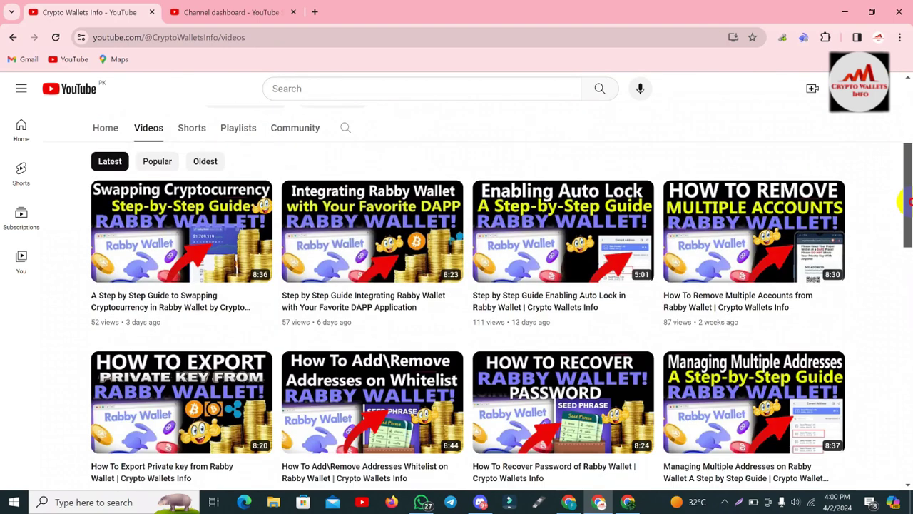
pyautogui.moveTo(906, 202); pyautogui.dragTo(905, 329)
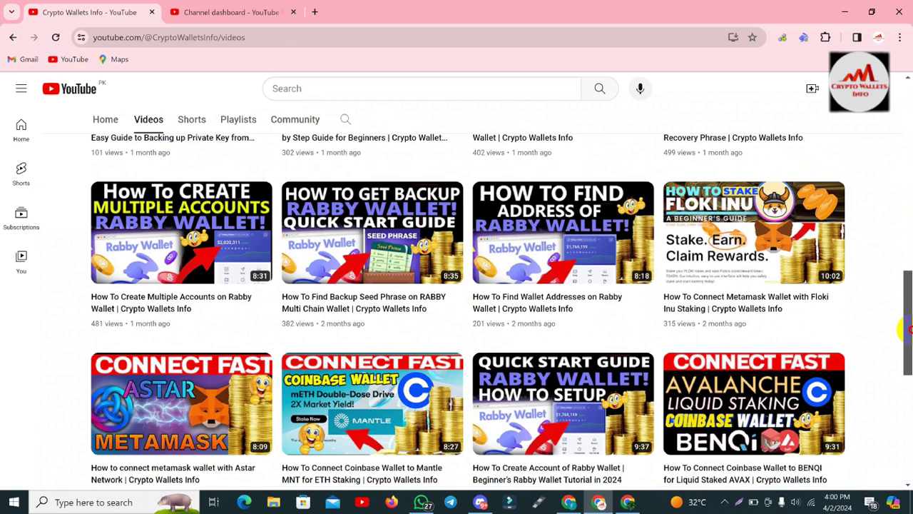
pyautogui.moveTo(905, 329); pyautogui.dragTo(902, 103)
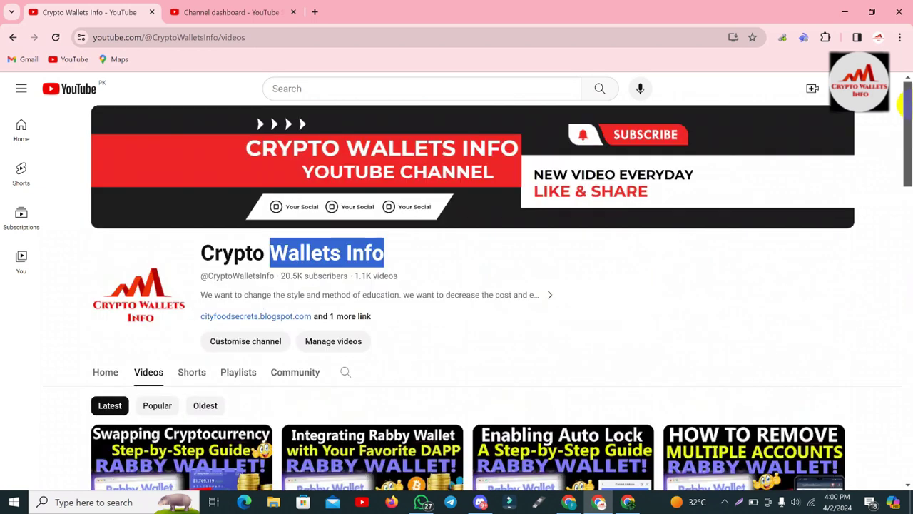
# Unlock Rabby from its toolbar icon with the wallet password, correcting a typo first
pyautogui.click(804, 38)
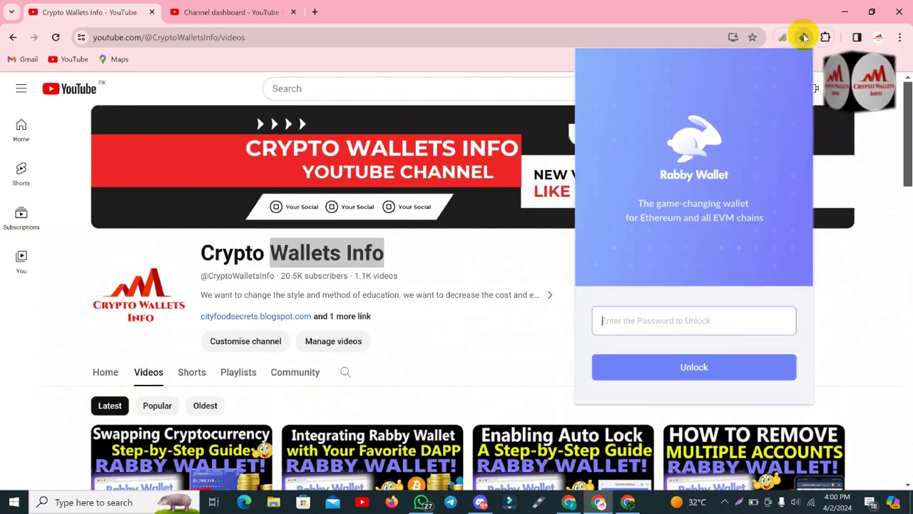
pyautogui.write('•••••')
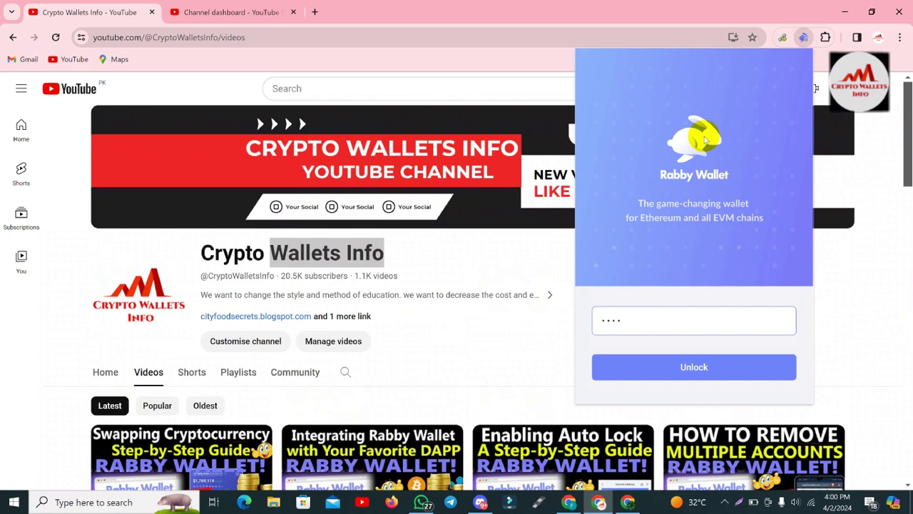
pyautogui.press('BackSpace')
pyautogui.press('BackSpace')
pyautogui.write('•••')
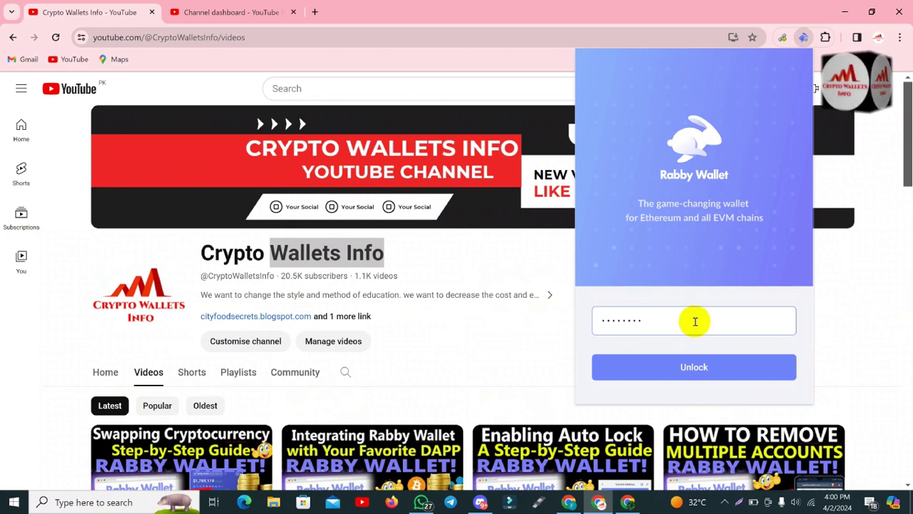
pyautogui.click(695, 360)
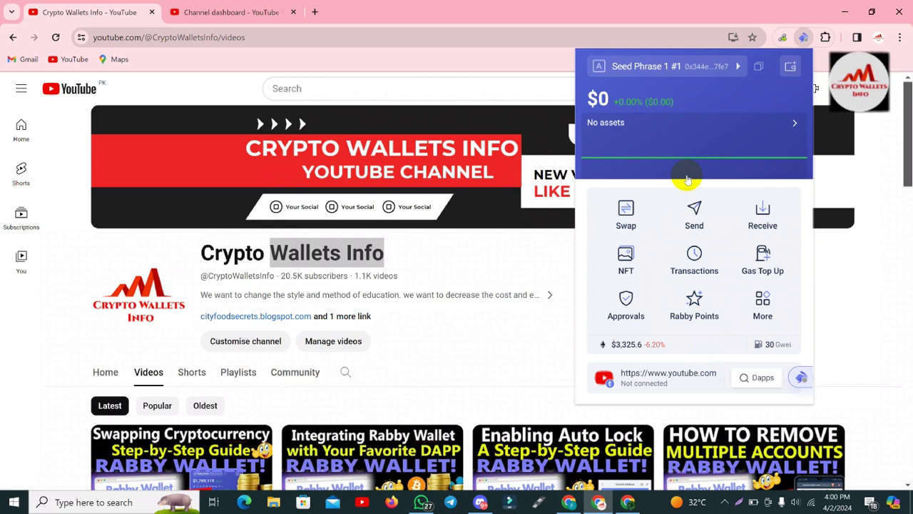
# After briefly checking More, choose Import Seed Phrase from Rabby's add-address menu
pyautogui.moveTo(696, 147)
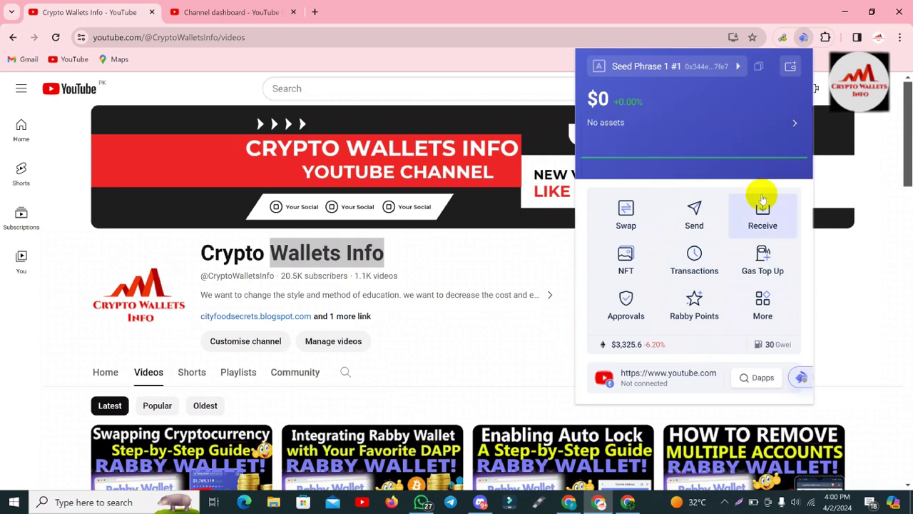
pyautogui.click(762, 303)
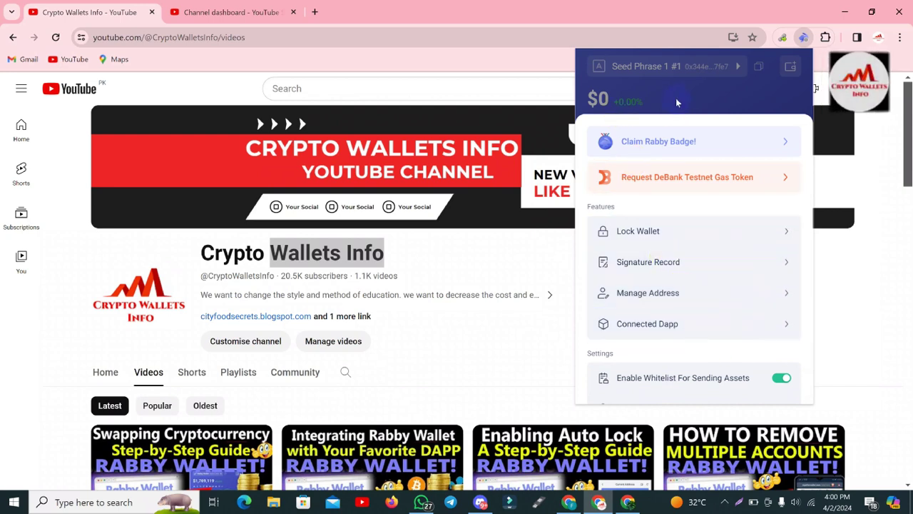
pyautogui.click(676, 98)
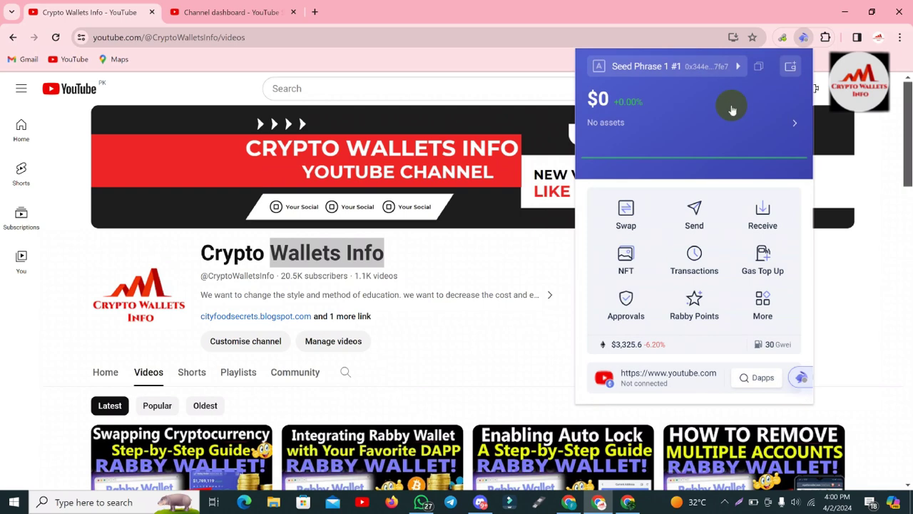
pyautogui.click(790, 66)
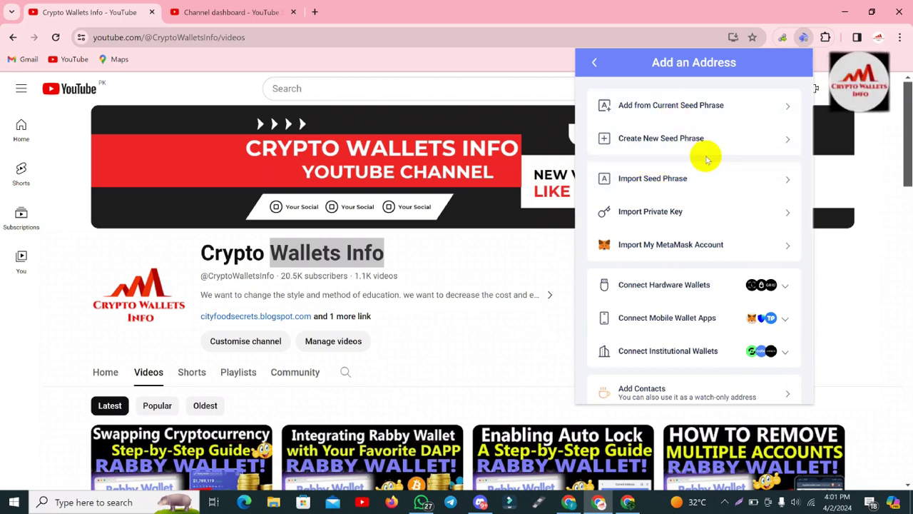
pyautogui.click(689, 181)
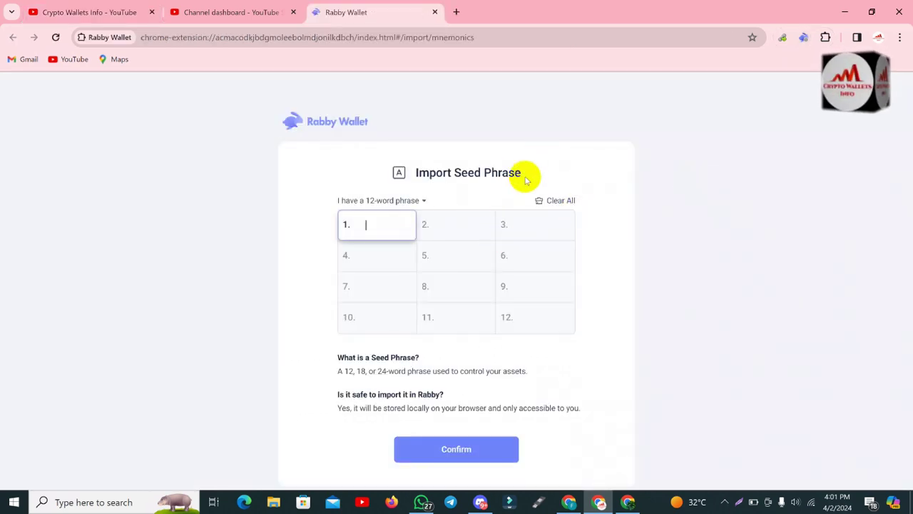
# In a new Chrome tab, search Google for 'trust wallet' via the address-bar suggestion
pyautogui.click(457, 11)
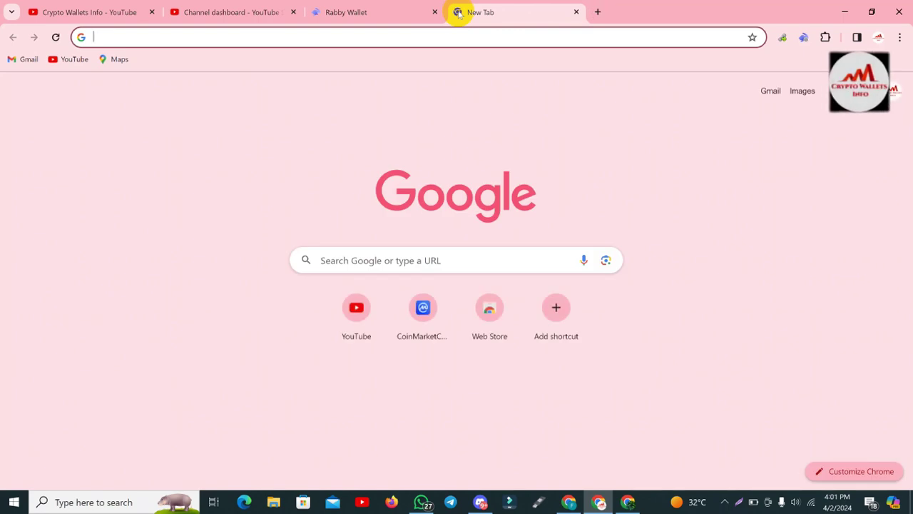
pyautogui.write('trusy')
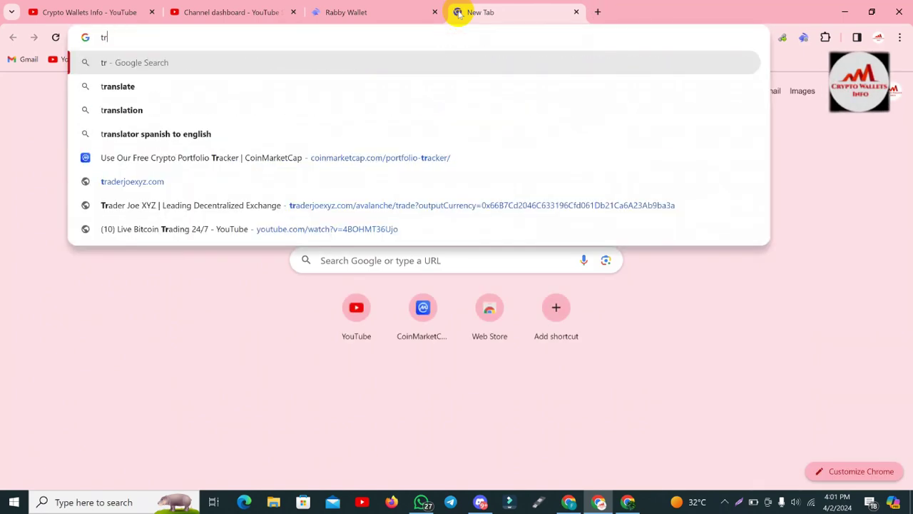
pyautogui.press('BackSpace')
pyautogui.press('BackSpace')
pyautogui.press('BackSpace')
pyautogui.press('BackSpace')
pyautogui.press('BackSpace')
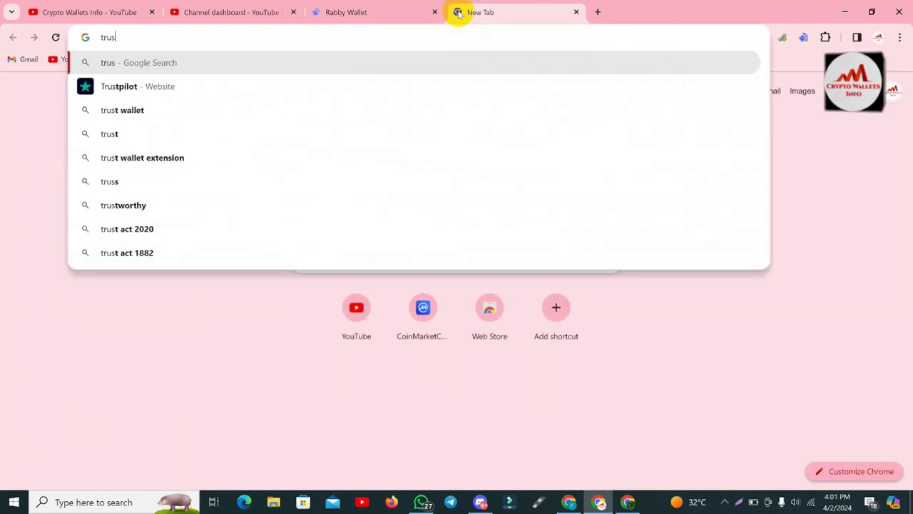
pyautogui.write('trsut')
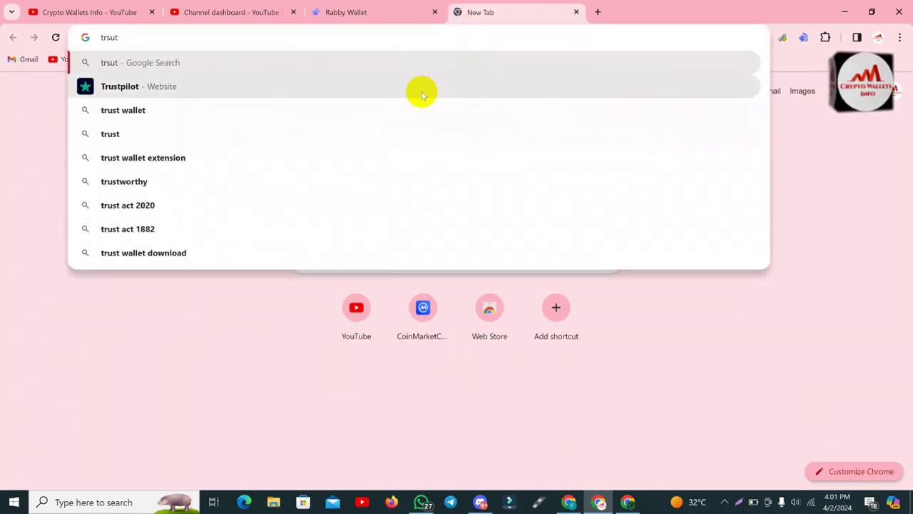
pyautogui.click(348, 114)
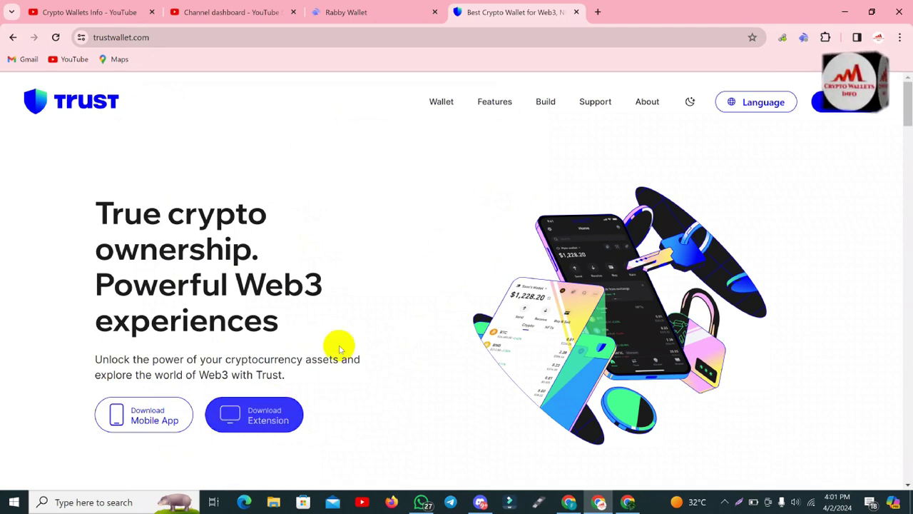
# Pick Download Extension, choose Chrome, and dismiss the memory saver popup
pyautogui.click(271, 421)
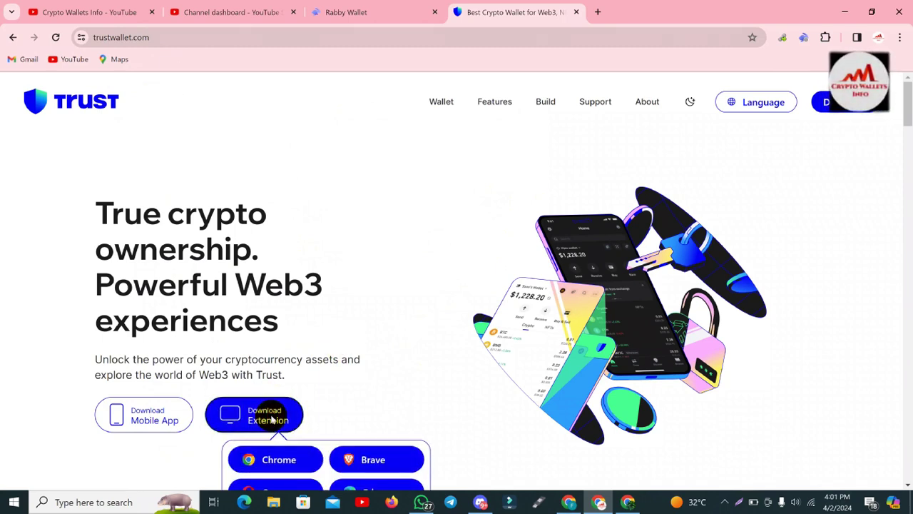
pyautogui.click(907, 135)
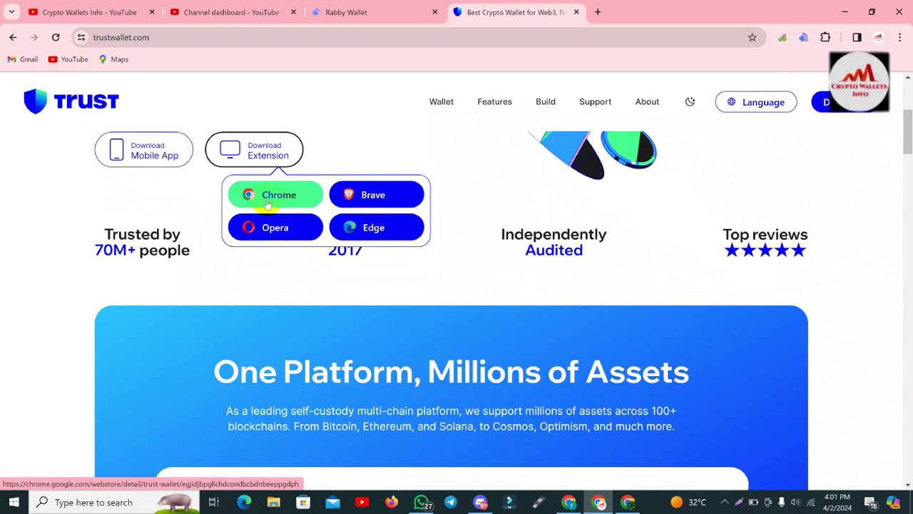
pyautogui.click(267, 200)
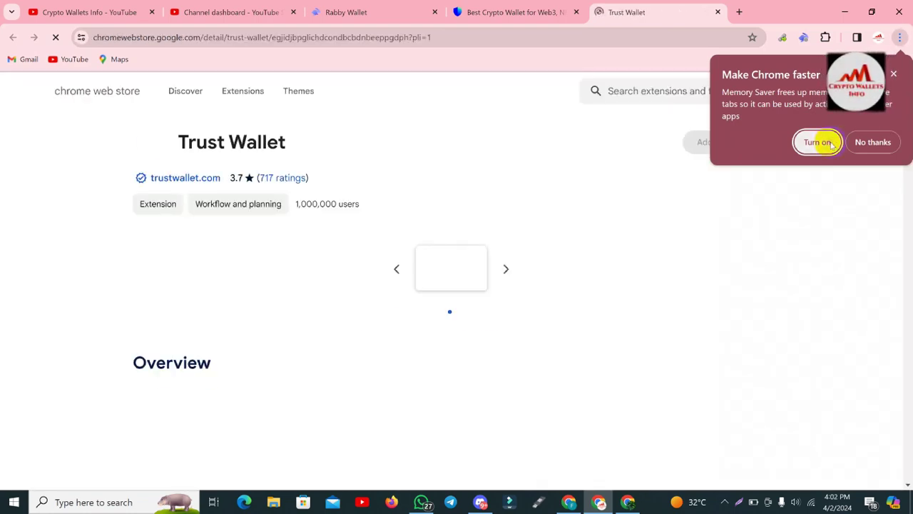
pyautogui.click(826, 143)
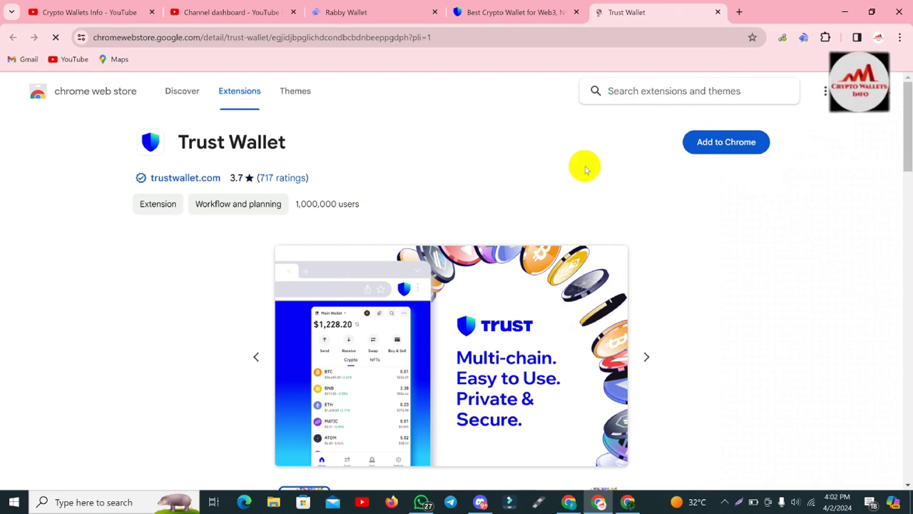
# Add the Trust Wallet extension to Chrome and confirm Add extension
pyautogui.click(716, 147)
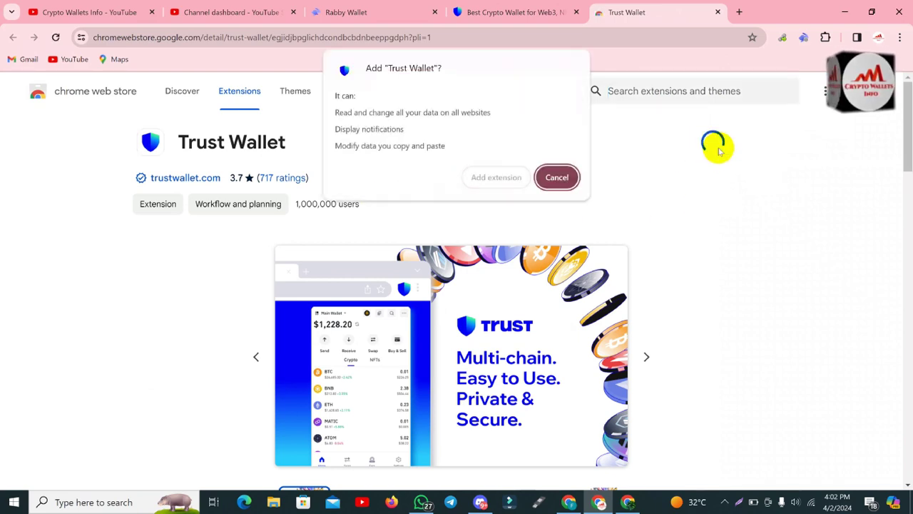
pyautogui.click(492, 178)
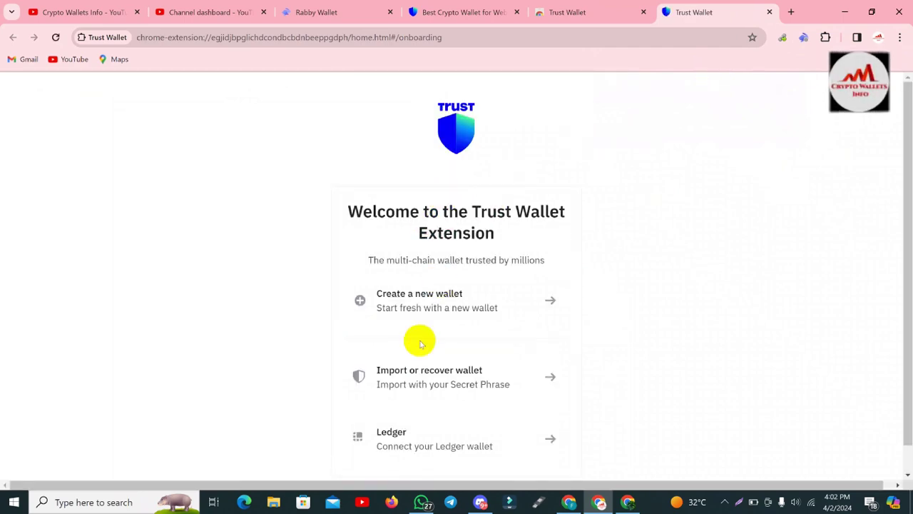
# Start a new Trust Wallet, enter and confirm its password, and accept the Terms of Service
pyautogui.click(453, 296)
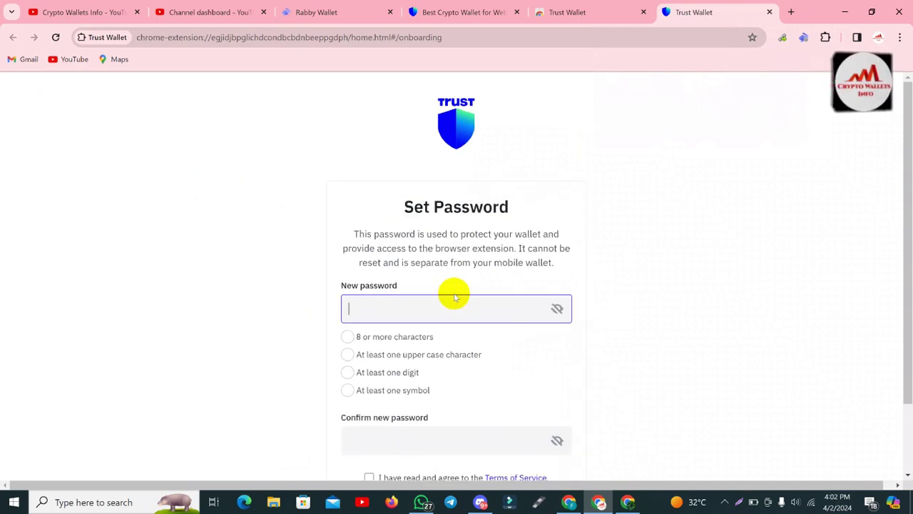
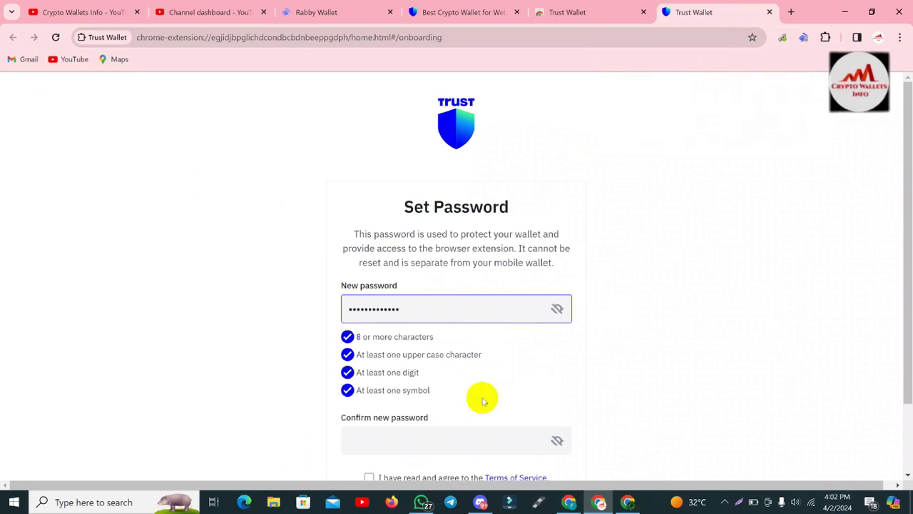
pyautogui.click(449, 444)
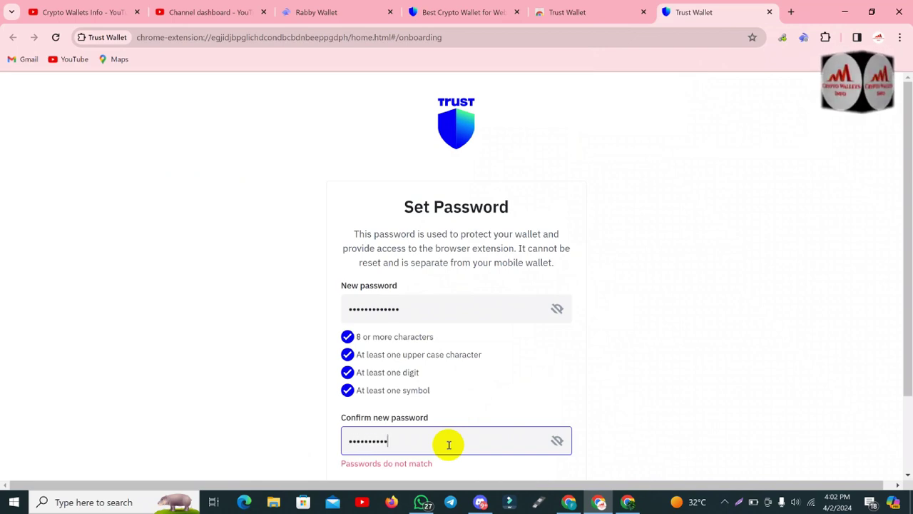
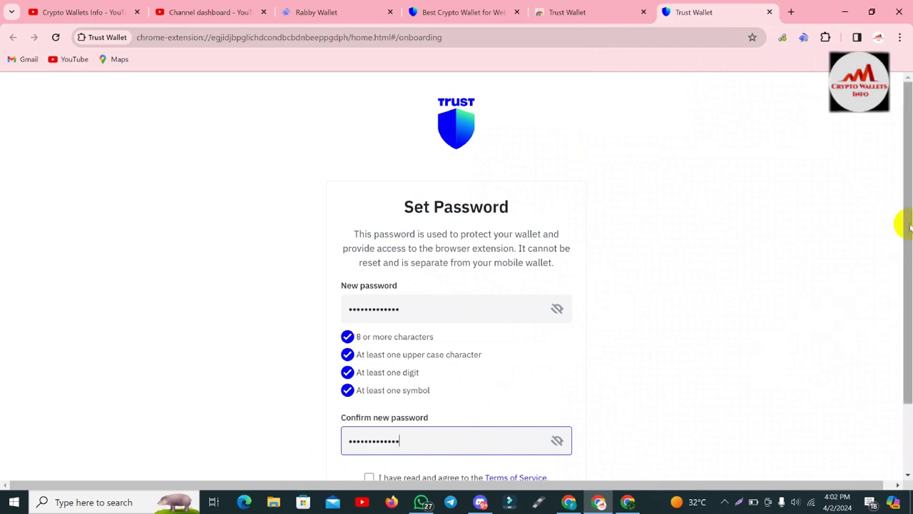
pyautogui.moveTo(902, 217); pyautogui.dragTo(899, 278)
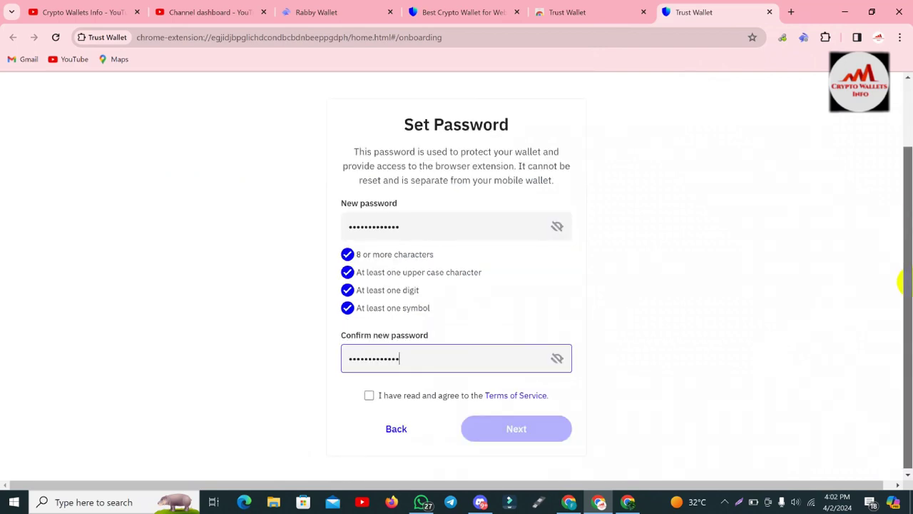
pyautogui.click(369, 393)
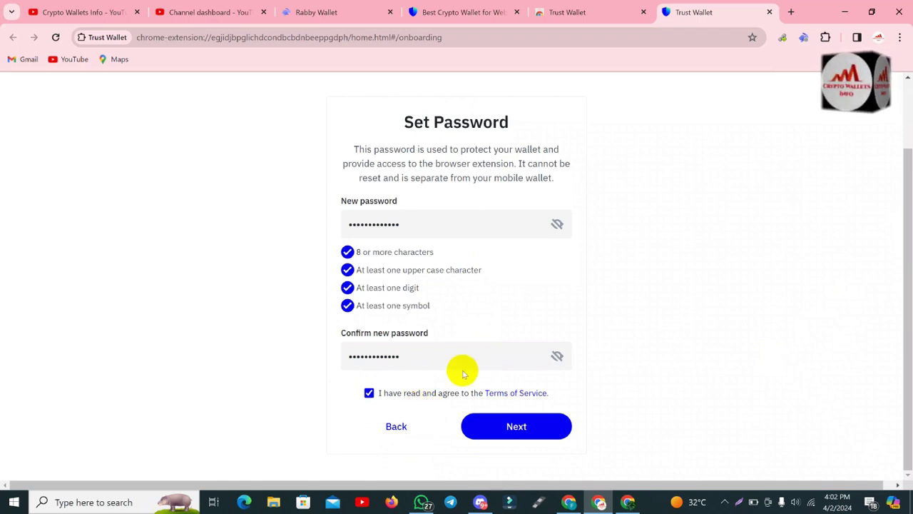
pyautogui.click(531, 425)
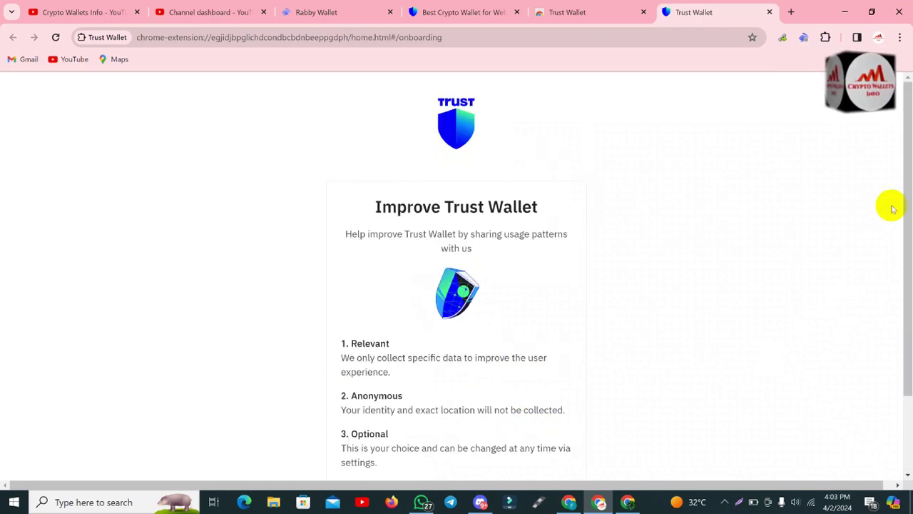
# Decline data sharing, open the new wallet, skip the intro tips, and start the phrase backup
pyautogui.moveTo(906, 190); pyautogui.dragTo(899, 289)
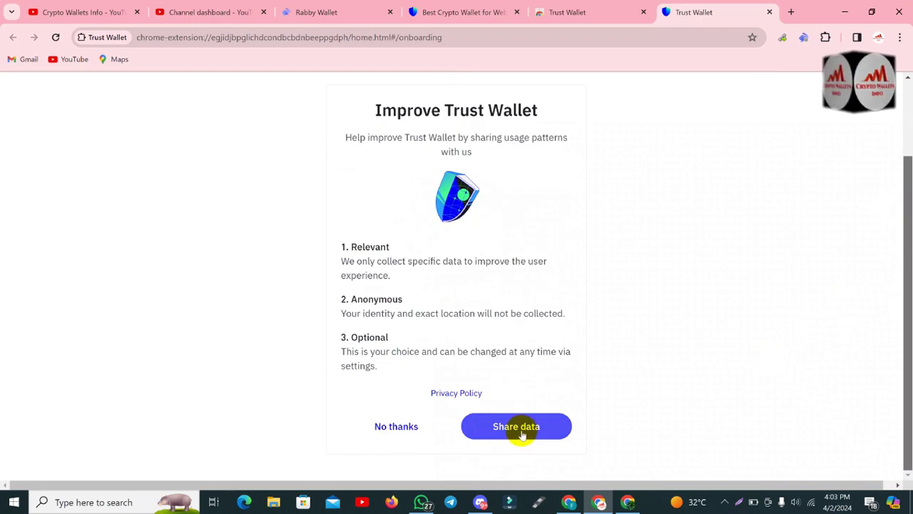
pyautogui.click(396, 425)
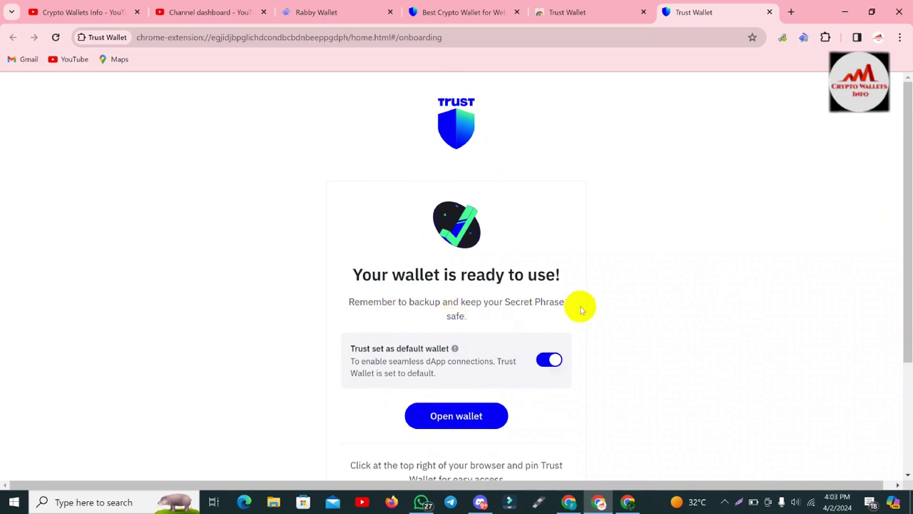
pyautogui.click(463, 419)
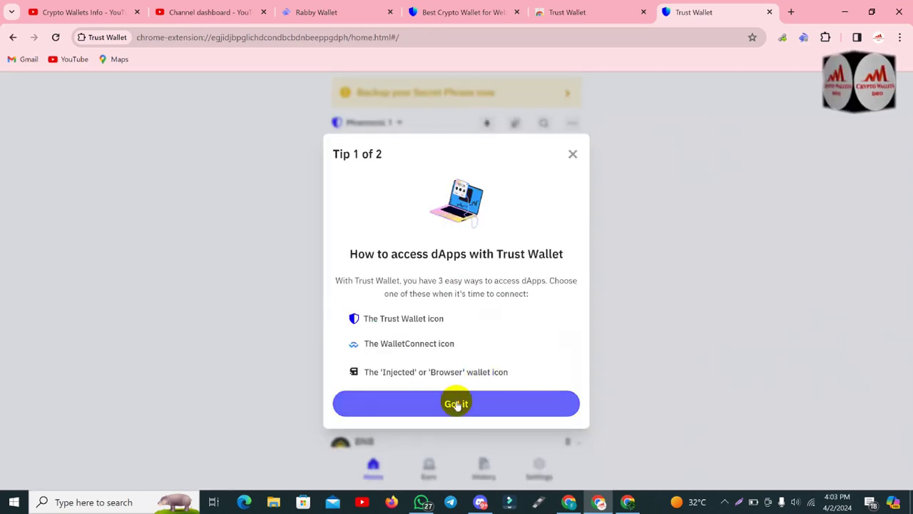
pyautogui.click(456, 404)
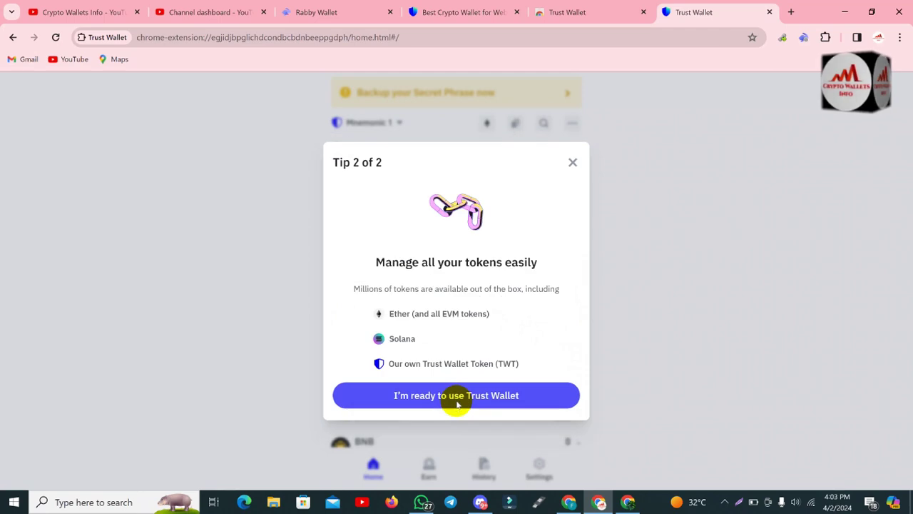
pyautogui.click(573, 162)
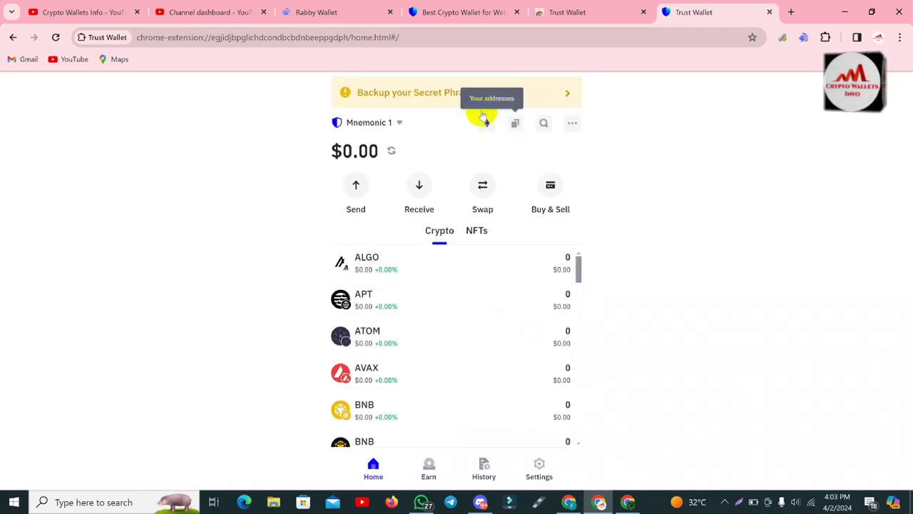
pyautogui.click(415, 92)
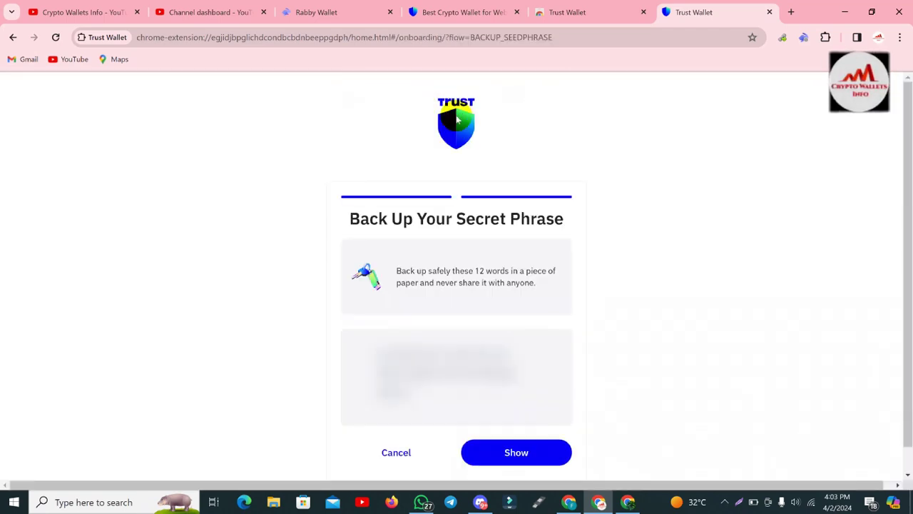
# Reveal the 12-word secret phrase by submitting the wallet password
pyautogui.click(511, 452)
pyautogui.click(404, 283)
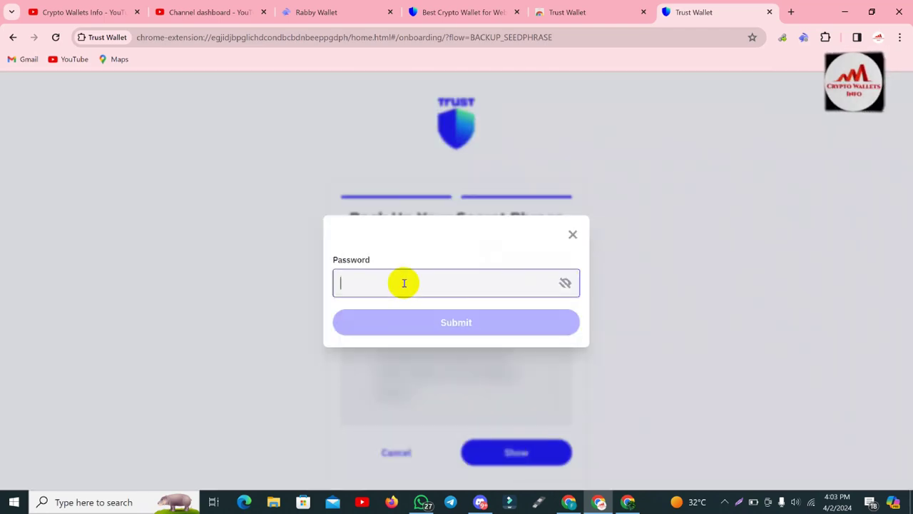
pyautogui.write('•••••')
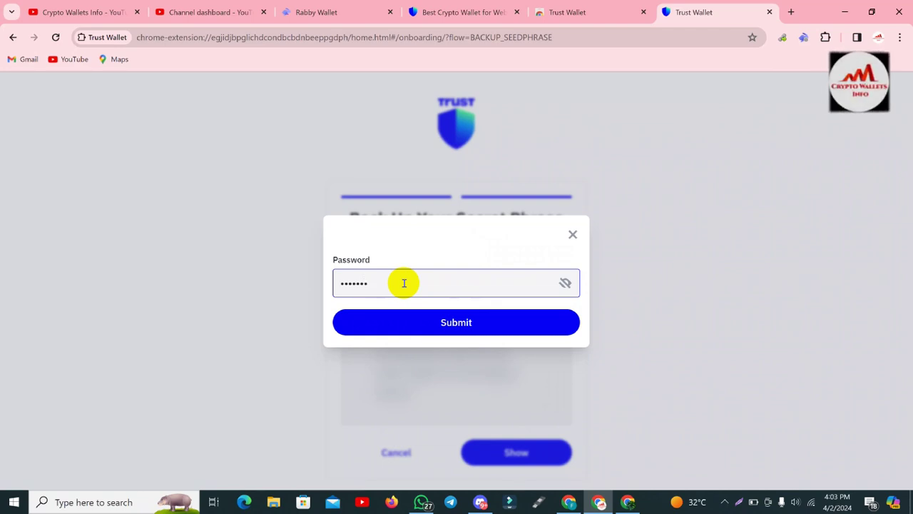
pyautogui.click(457, 324)
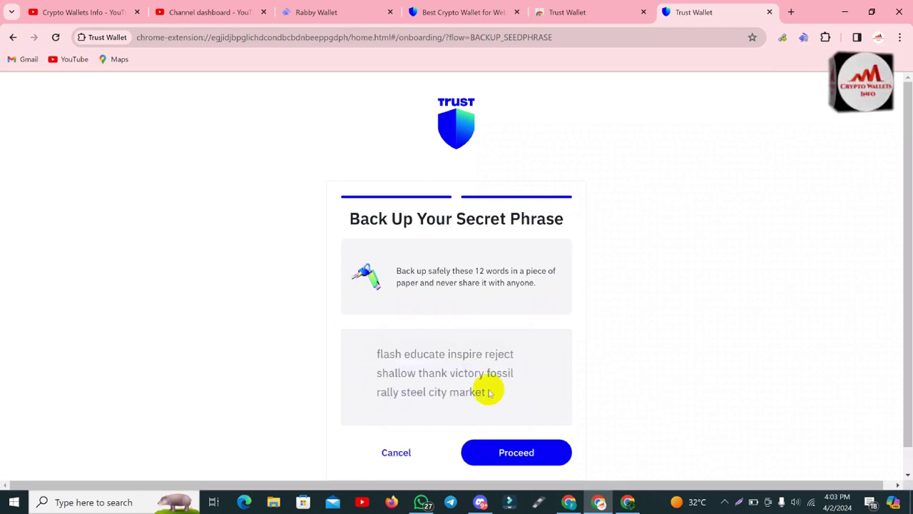
pyautogui.doubleClick(387, 353)
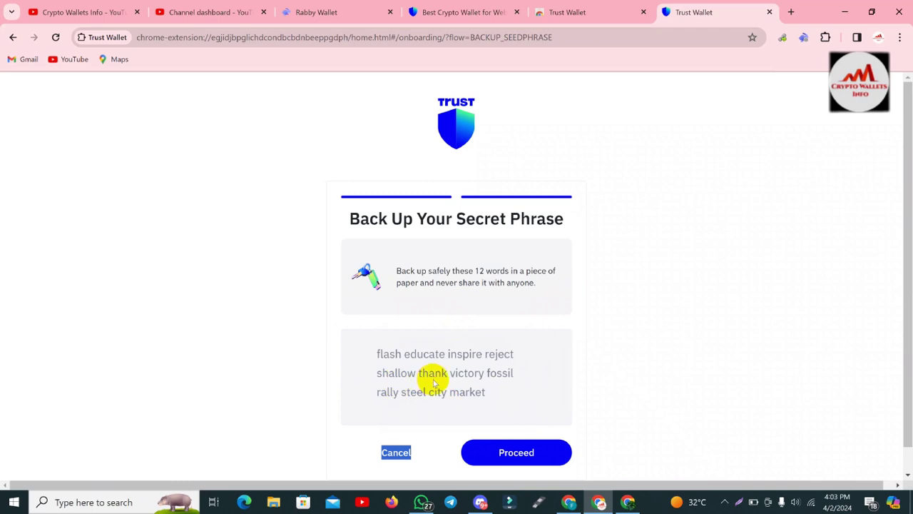
pyautogui.click(489, 350)
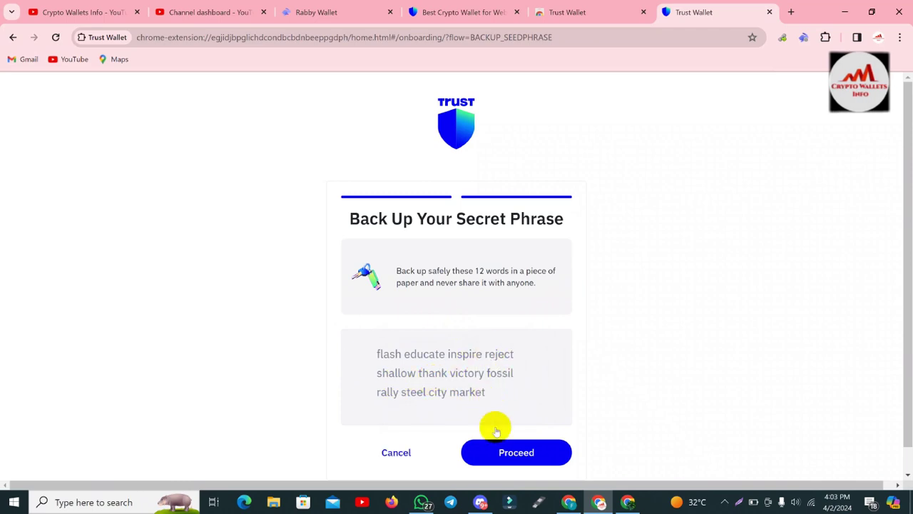
# Proceed to confirmation, go back home, and reopen the backup page with the words shown
pyautogui.click(516, 452)
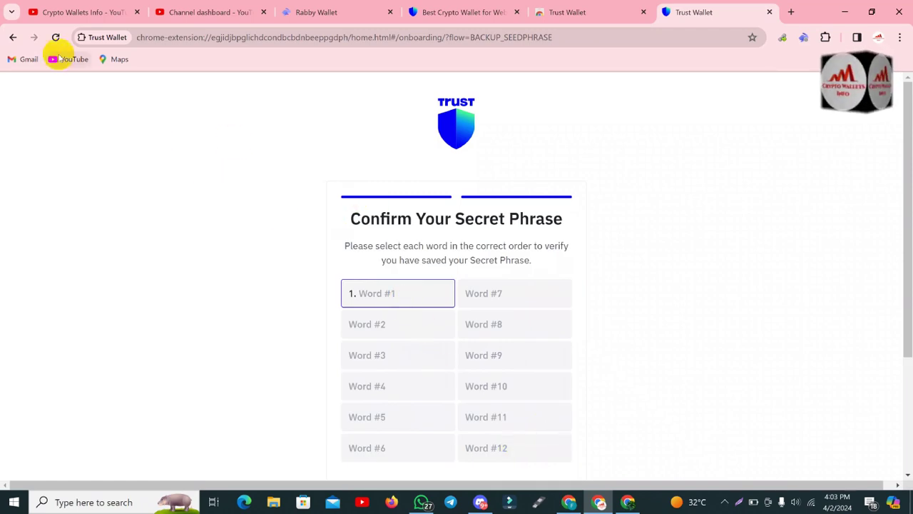
pyautogui.click(14, 38)
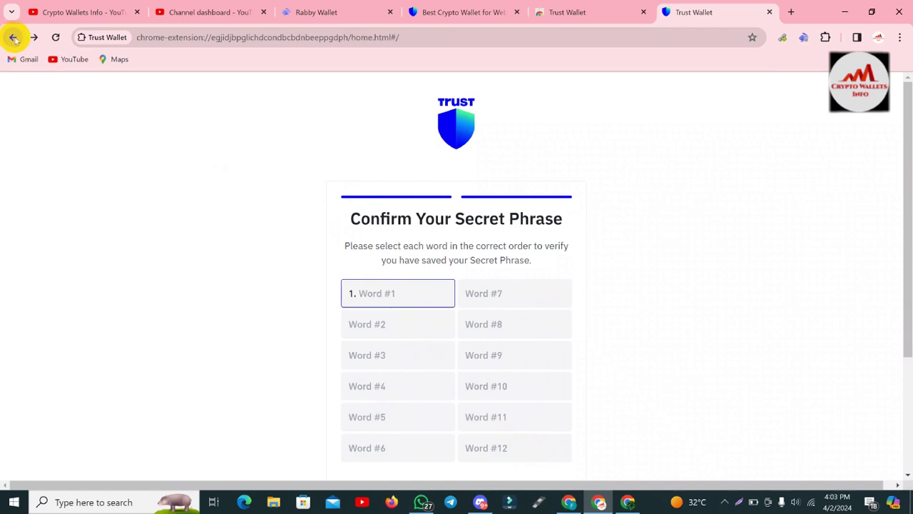
pyautogui.click(424, 97)
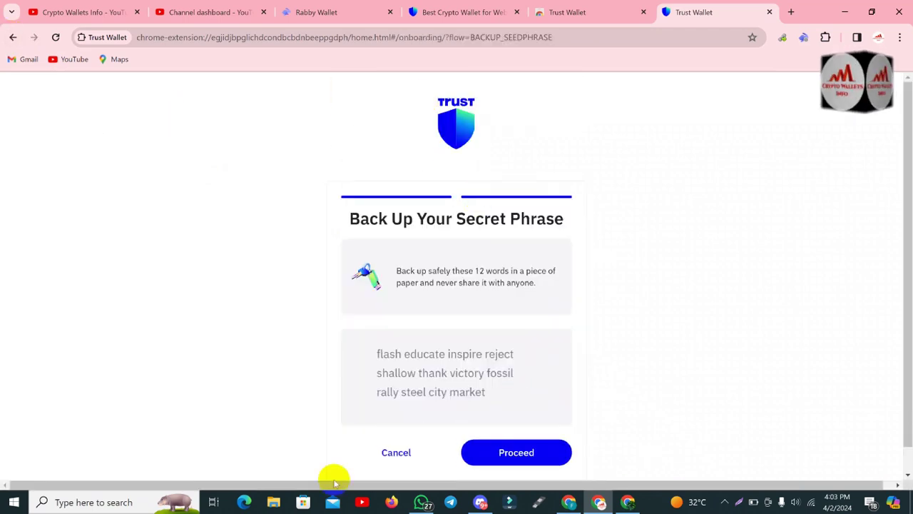
# Launch Notepad beside the backup page and type the 12-word secret phrase on one line
pyautogui.click(121, 502)
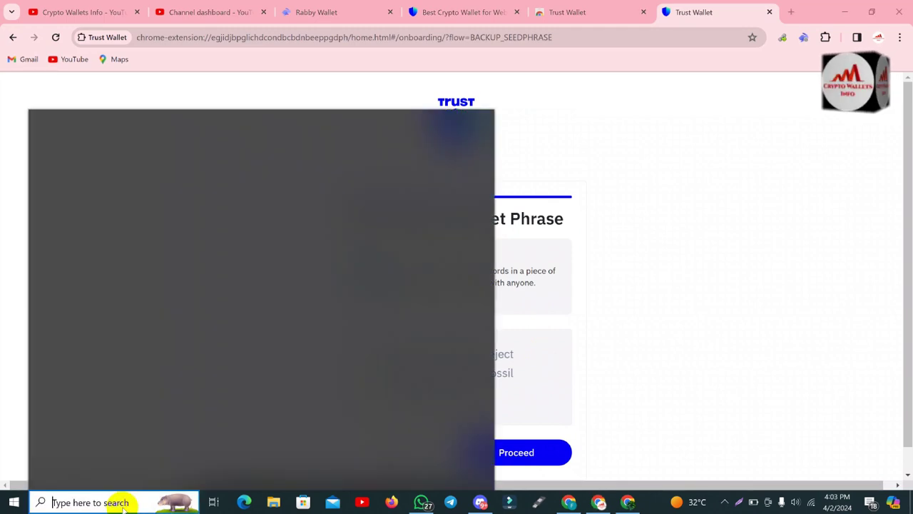
pyautogui.write('note')
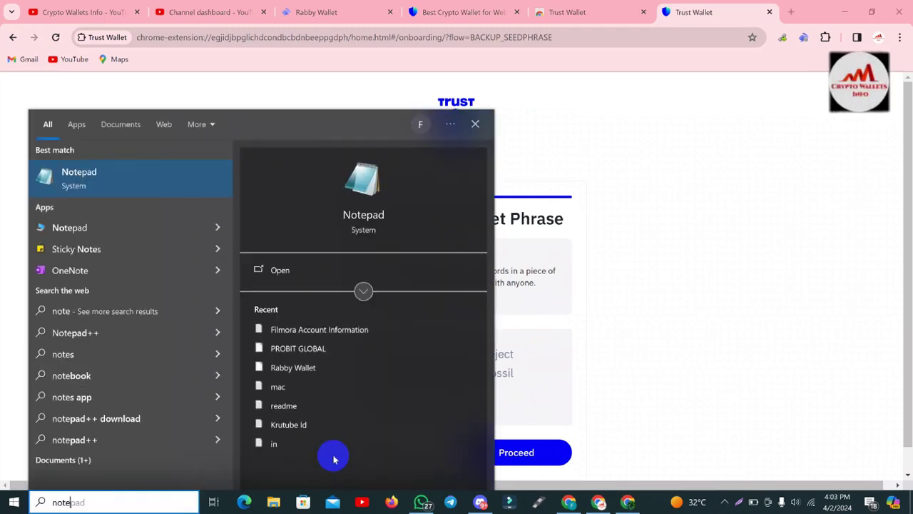
pyautogui.click(117, 176)
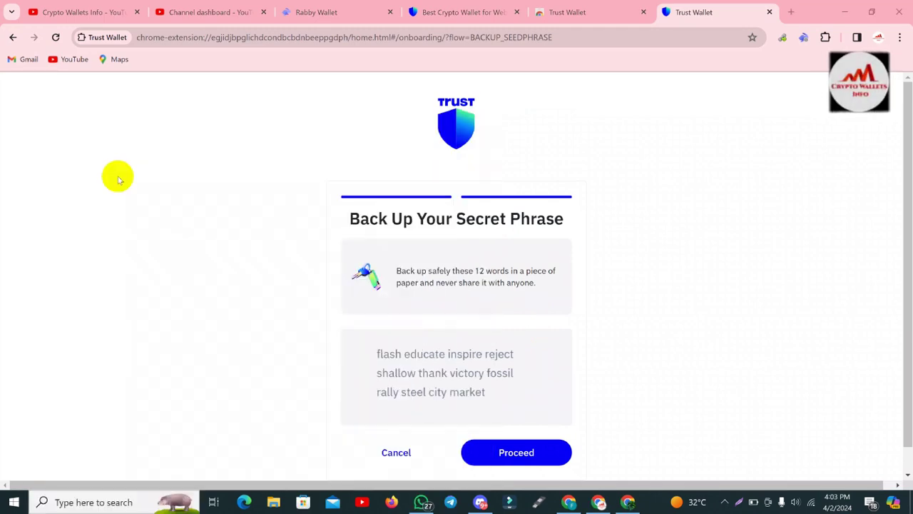
pyautogui.moveTo(377, 224); pyautogui.dragTo(702, 205)
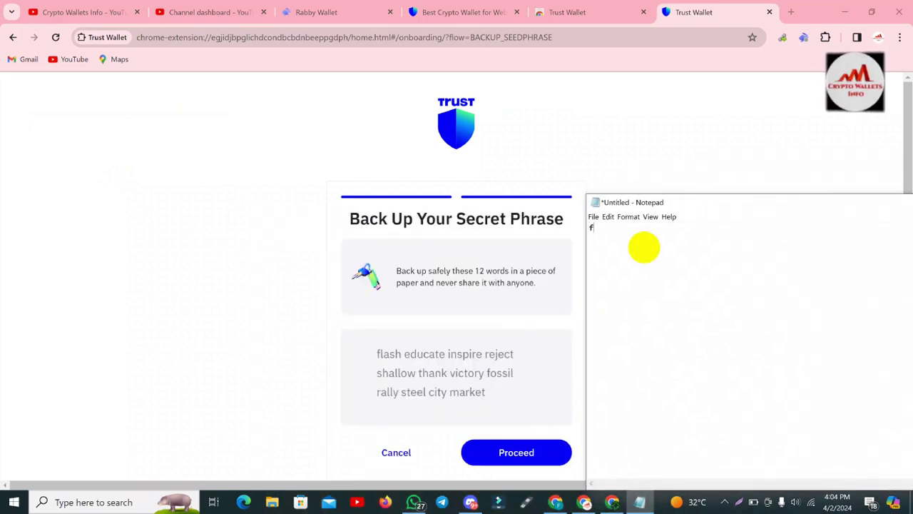
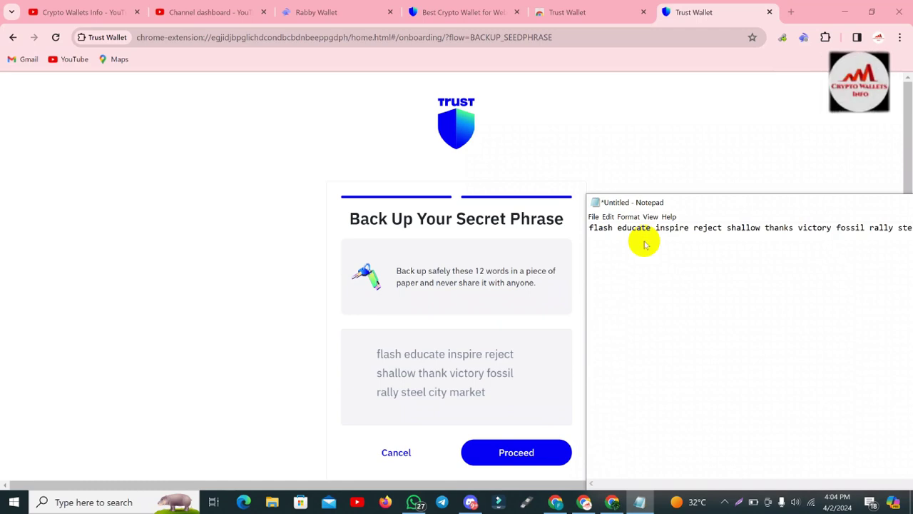
pyautogui.moveTo(795, 201); pyautogui.dragTo(462, 420)
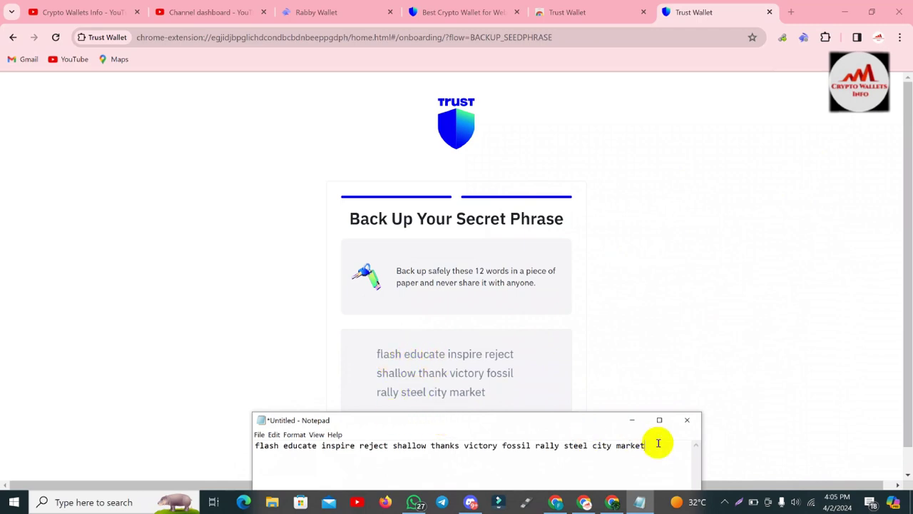
# Copy the seed phrase line from Notepad and paste it into Rabby's twelve word fields
pyautogui.moveTo(649, 447); pyautogui.dragTo(147, 449)
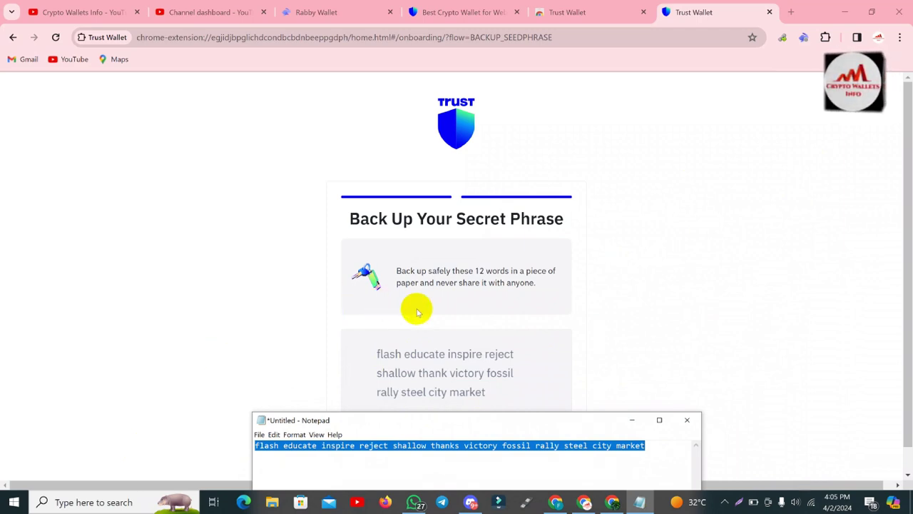
pyautogui.click(652, 270)
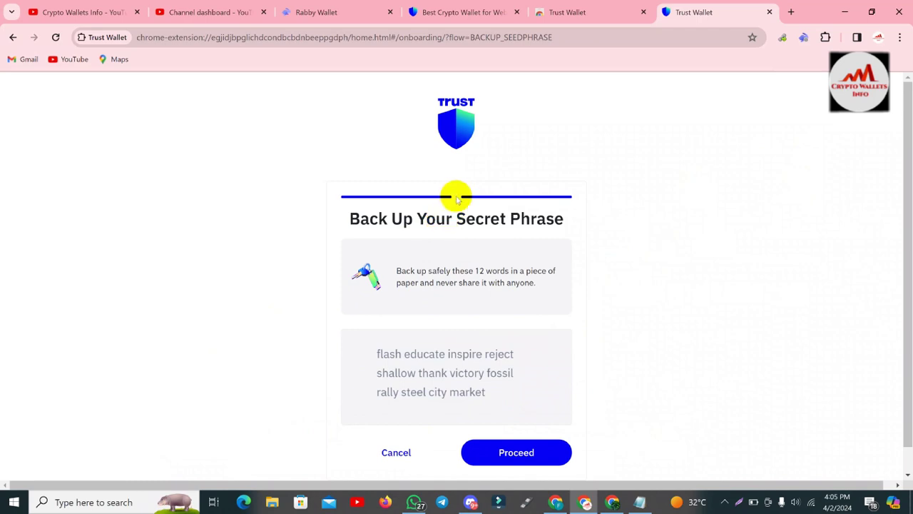
pyautogui.click(317, 12)
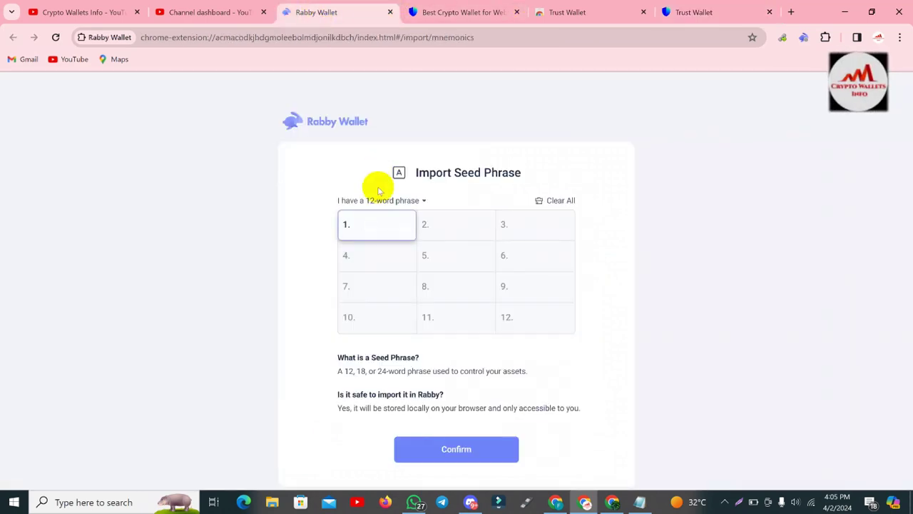
pyautogui.hotkey('ctrl', 'v')
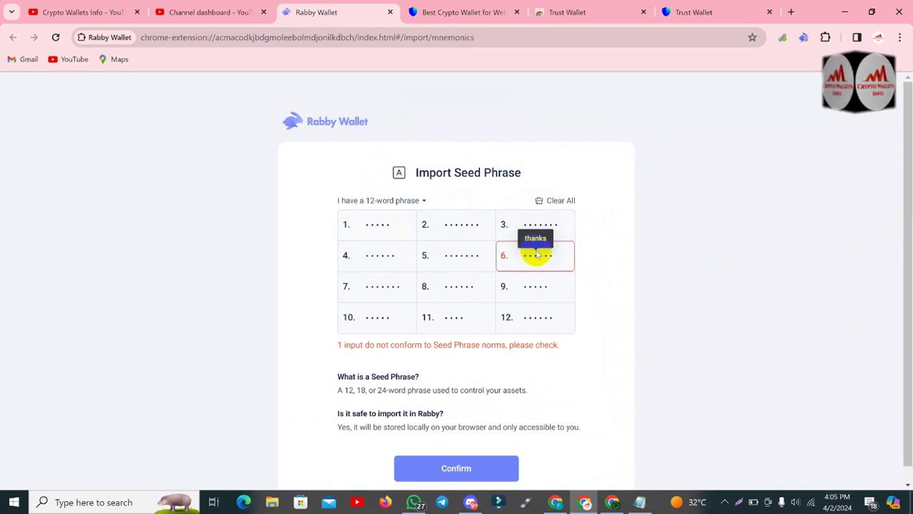
pyautogui.click(640, 503)
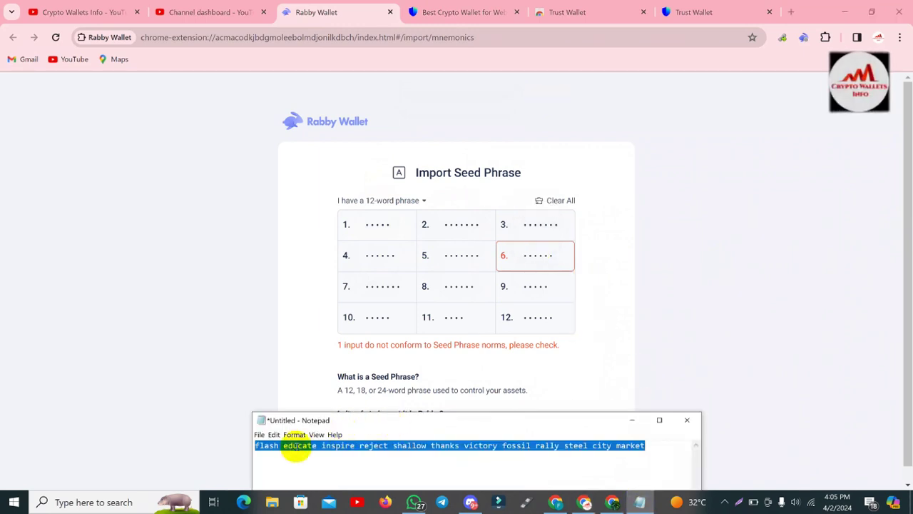
# Check the Trust Wallet backup page and delete the extra letter from word 6 in Notepad
pyautogui.click(454, 452)
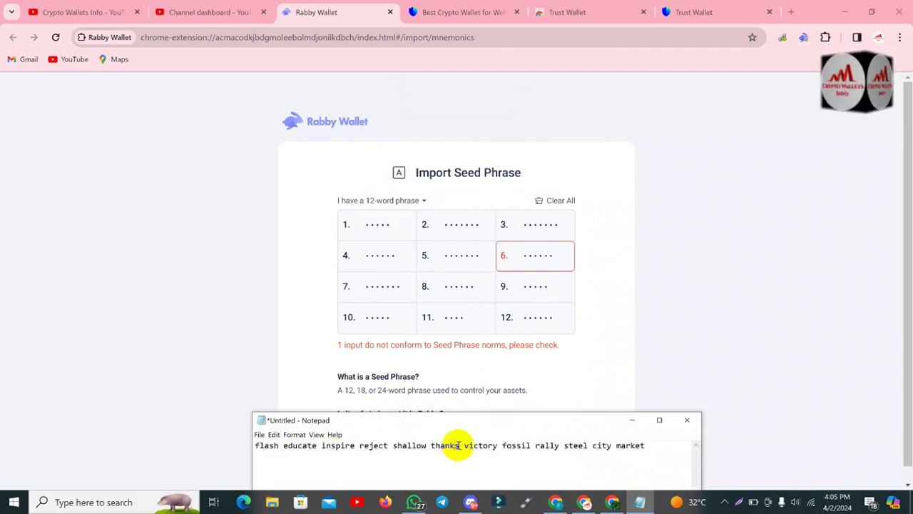
pyautogui.click(588, 8)
pyautogui.click(467, 8)
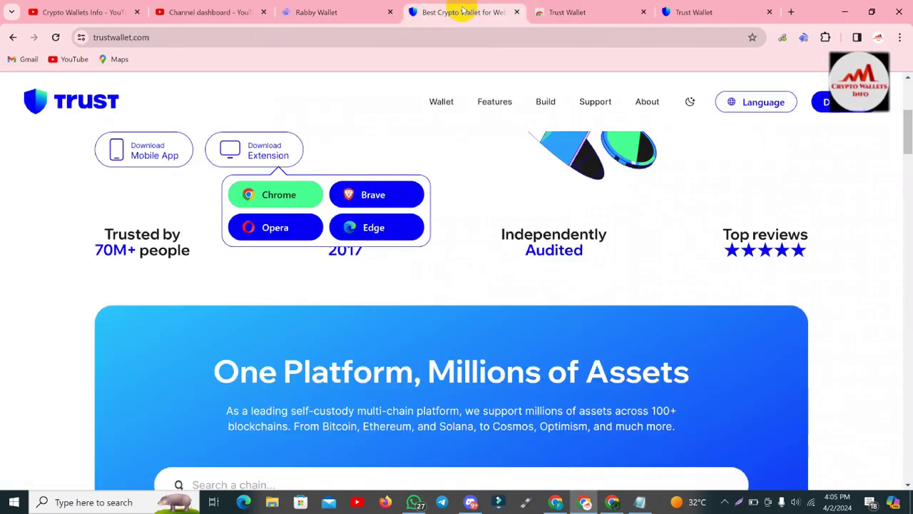
pyautogui.click(679, 7)
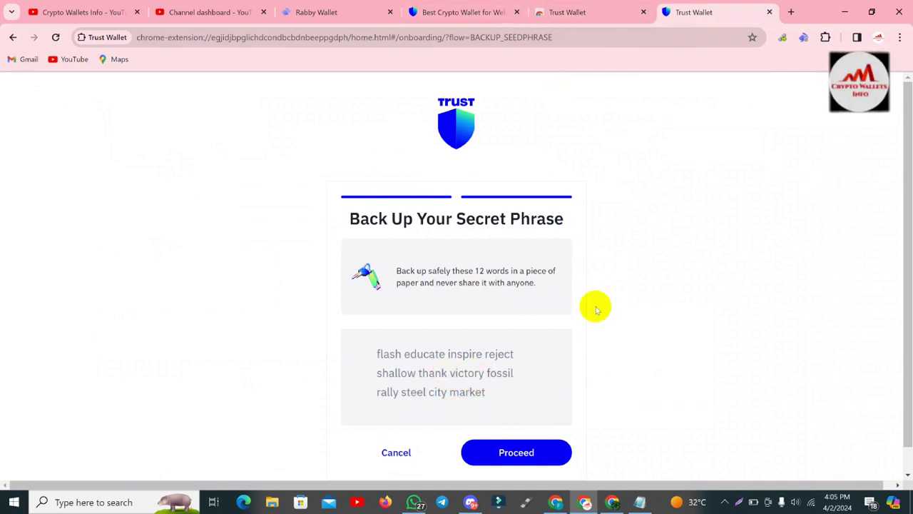
pyautogui.click(639, 501)
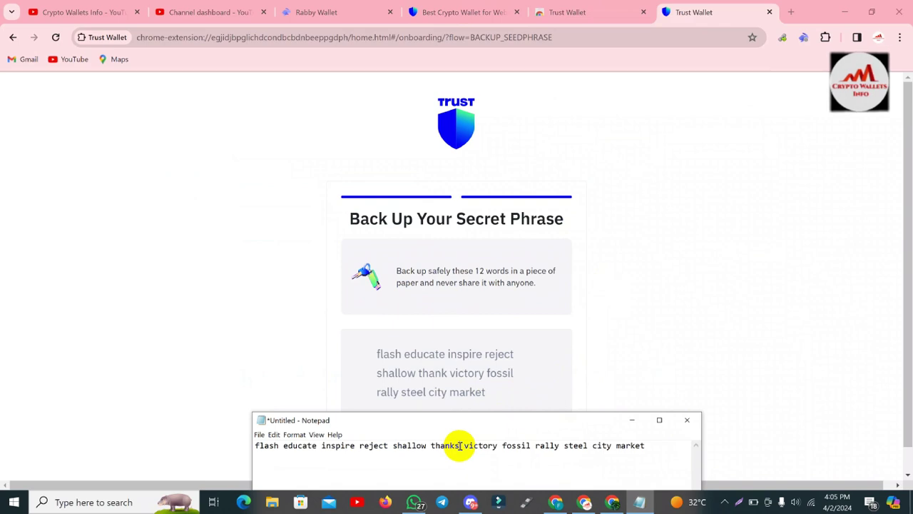
pyautogui.click(460, 446)
pyautogui.press('BackSpace')
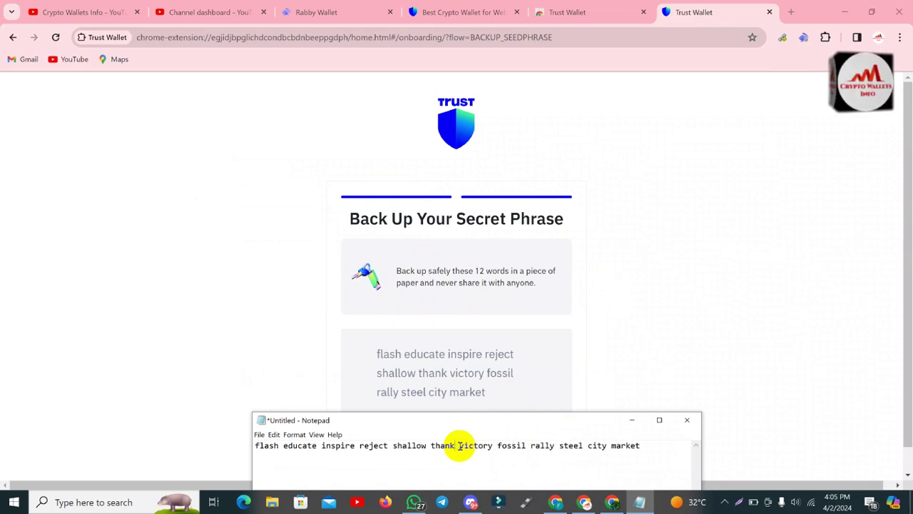
pyautogui.hotkey('ctrl', 'a')
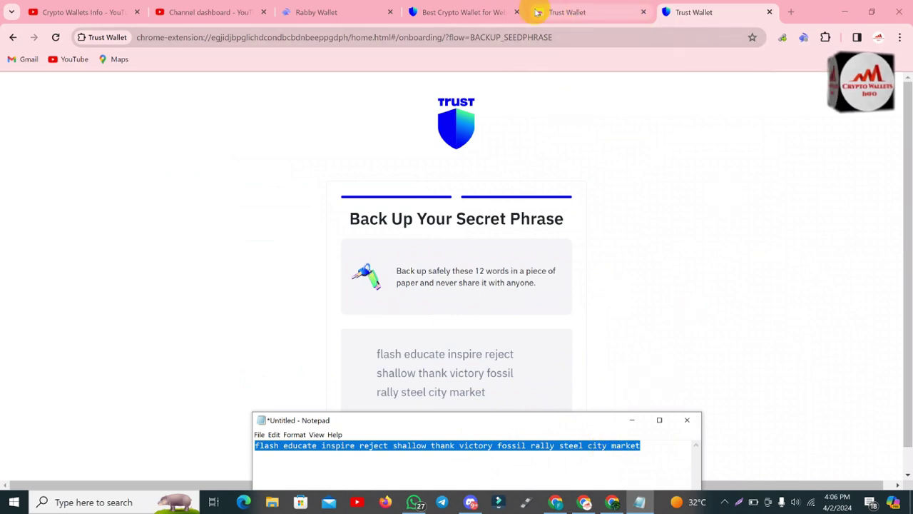
# Remove the extra letter from Rabby's word 6 field and submit the 12-word phrase
pyautogui.click(316, 12)
pyautogui.moveTo(547, 265)
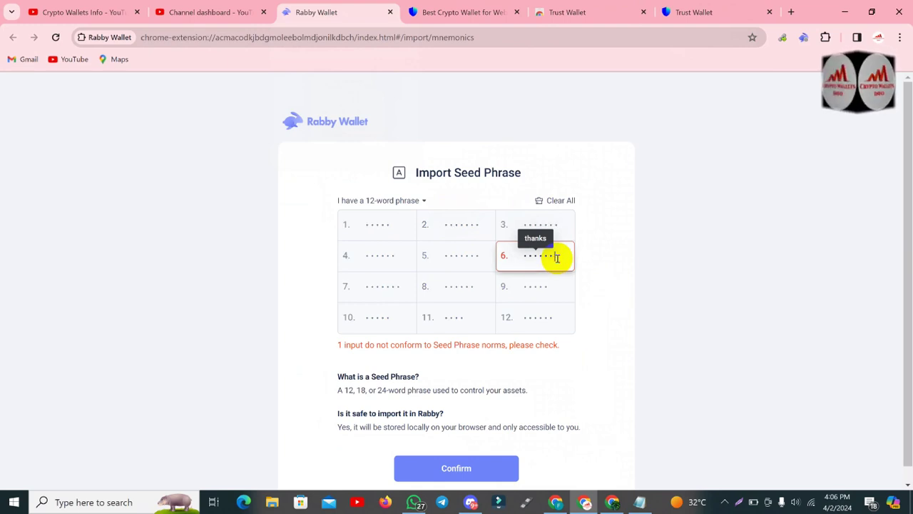
pyautogui.click(557, 258)
pyautogui.press('BackSpace')
pyautogui.click(638, 253)
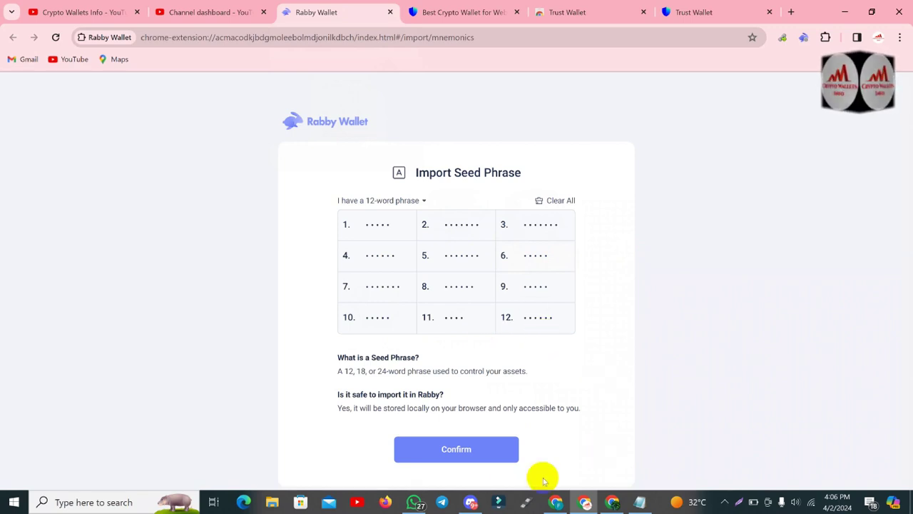
pyautogui.click(470, 457)
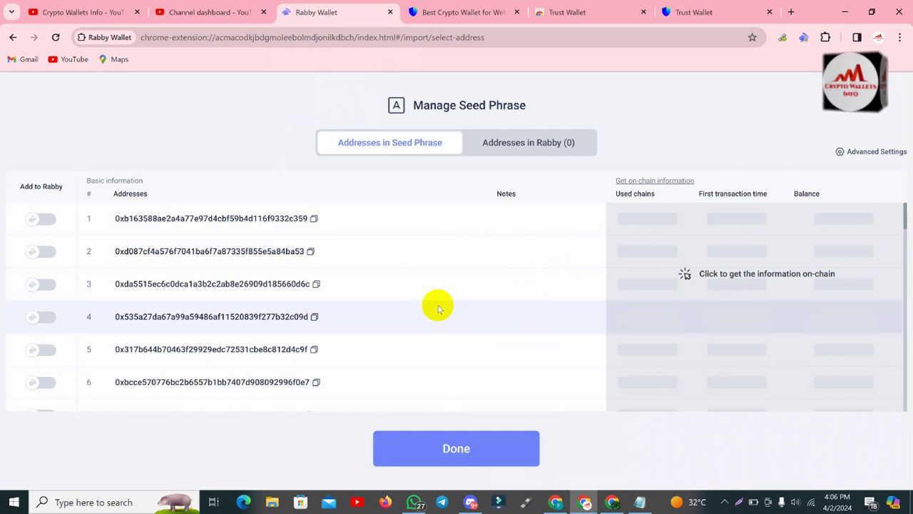
# Confirm the imported address, then check the Seed Phrase 1 #1 account at $0 in Rabby's popup
pyautogui.click(458, 440)
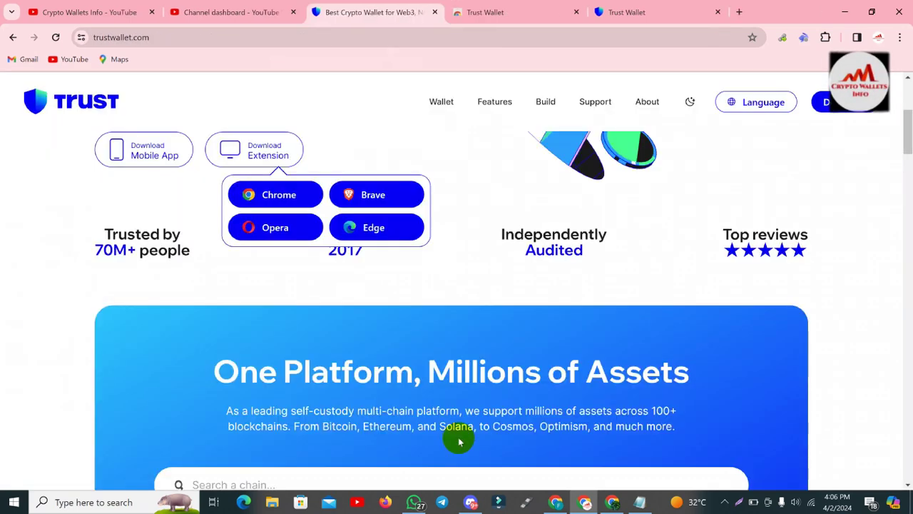
pyautogui.click(804, 38)
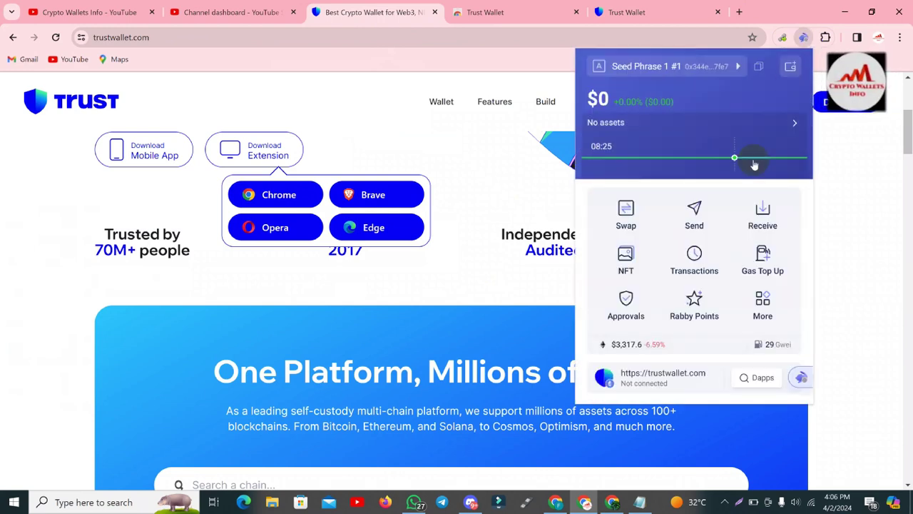
pyautogui.click(689, 67)
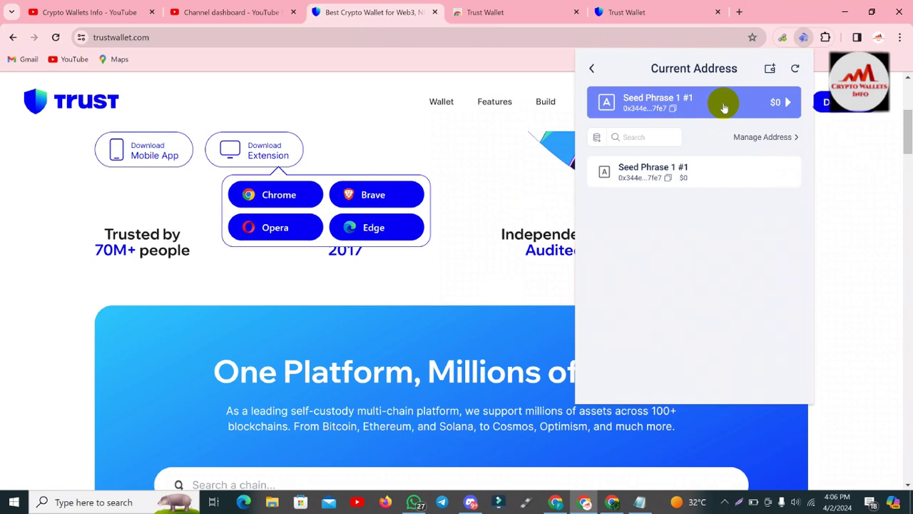
pyautogui.click(593, 67)
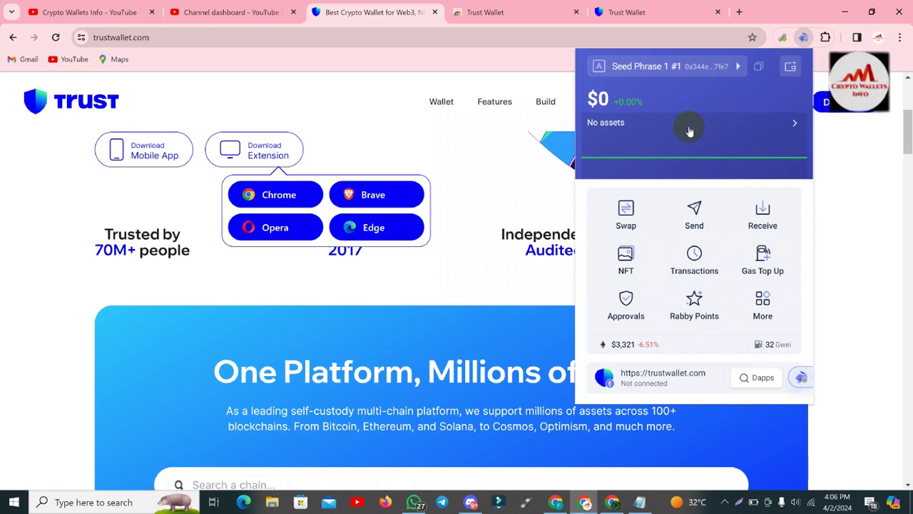
# Return to the Crypto Wallets Info Videos tab and highlight the channel name
pyautogui.click(100, 14)
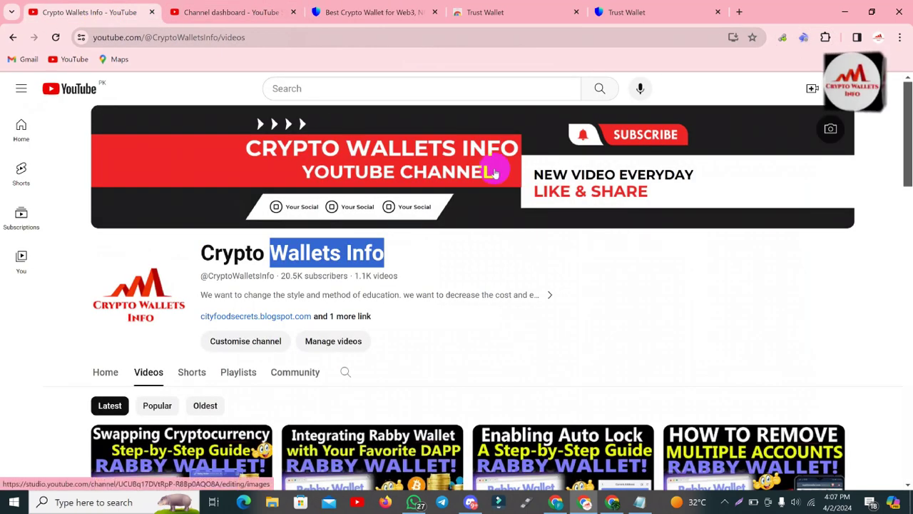
pyautogui.moveTo(397, 252); pyautogui.dragTo(212, 250)
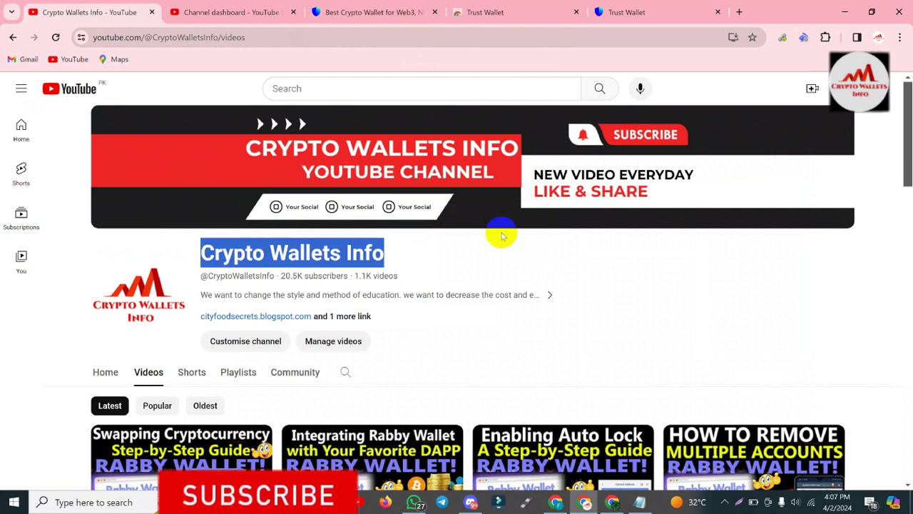
pyautogui.moveTo(856, 139)
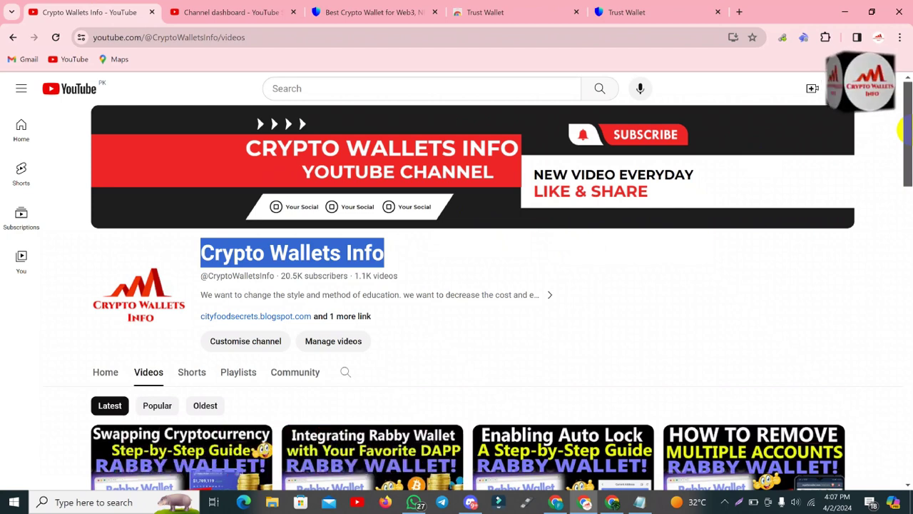
pyautogui.moveTo(903, 133); pyautogui.dragTo(908, 135)
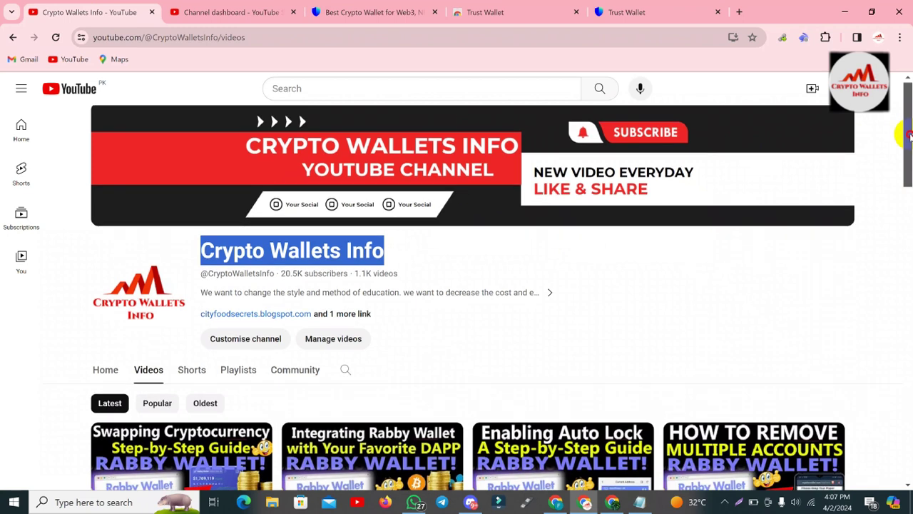